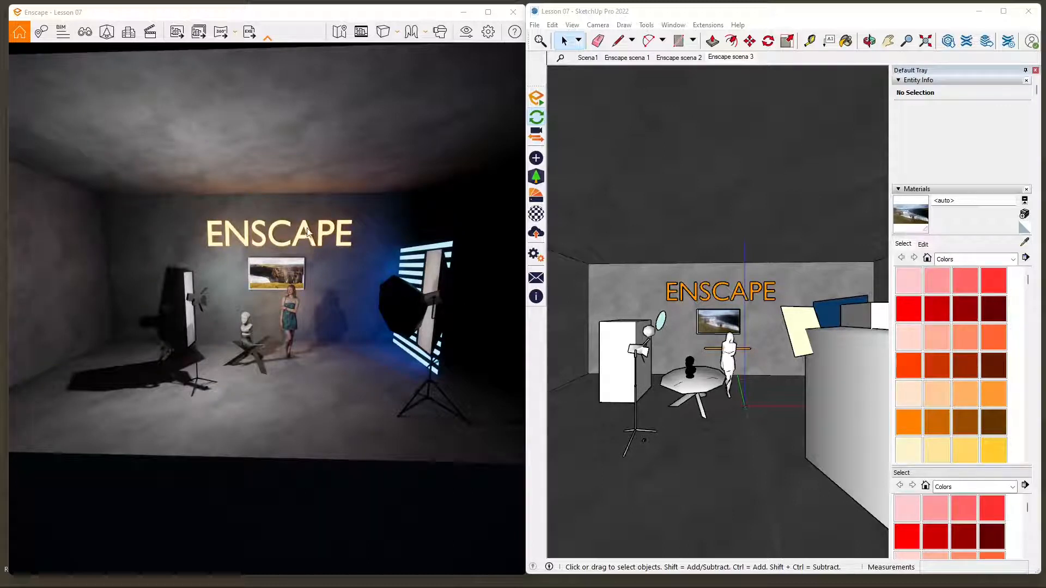
Walk through the rendered studio to examine the glowing sign, the framed picture, the bust and the lit figure up close
mouse_move(307, 283)
mouse_down()
mouse_move(376, 354)
mouse_move(323, 260)
mouse_move(322, 309)
mouse_up()
key(w)
key(space)
key(d)
key(w)
key(a)
key(d)
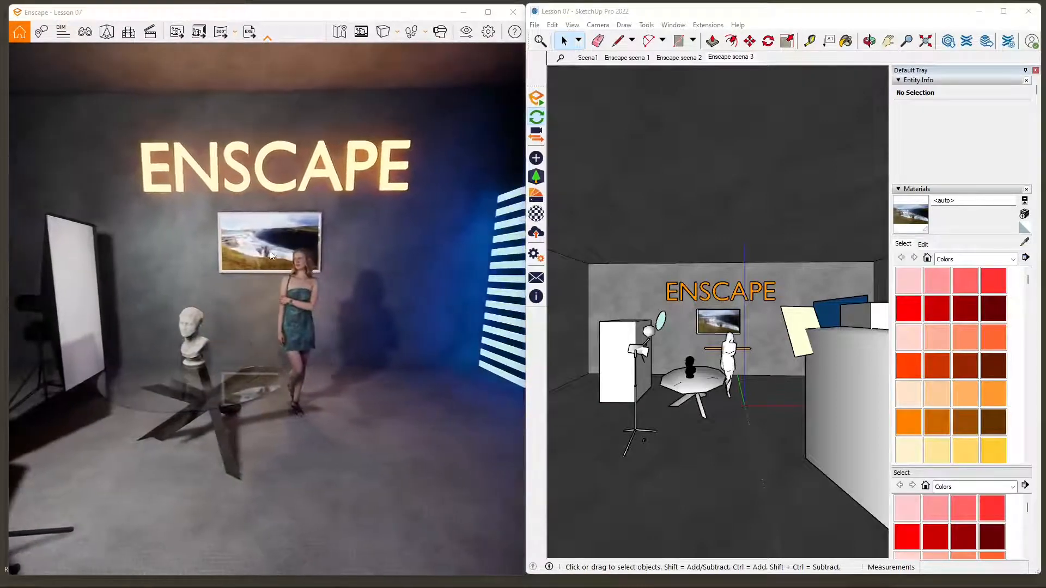
key(d)
key(s)
drag(236, 243, 143, 252)
key(d)
mouse_move(279, 284)
mouse_down()
mouse_move(127, 289)
mouse_move(161, 246)
mouse_move(149, 244)
mouse_move(211, 243)
mouse_up()
key(a)
key(w)
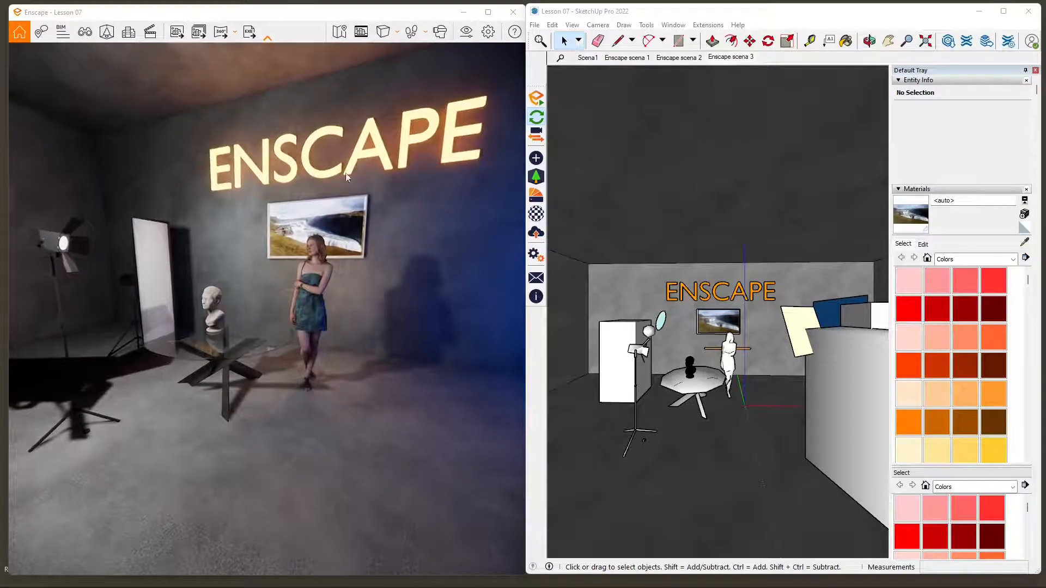
drag(297, 238, 290, 222)
Back out of the rendered studio to view the whole room and its light sources from outside
mouse_move(227, 297)
right_down()
mouse_move(305, 305)
mouse_move(218, 300)
mouse_move(273, 298)
mouse_move(234, 289)
mouse_move(191, 392)
right_up()
key(s)
drag(191, 393, 174, 269)
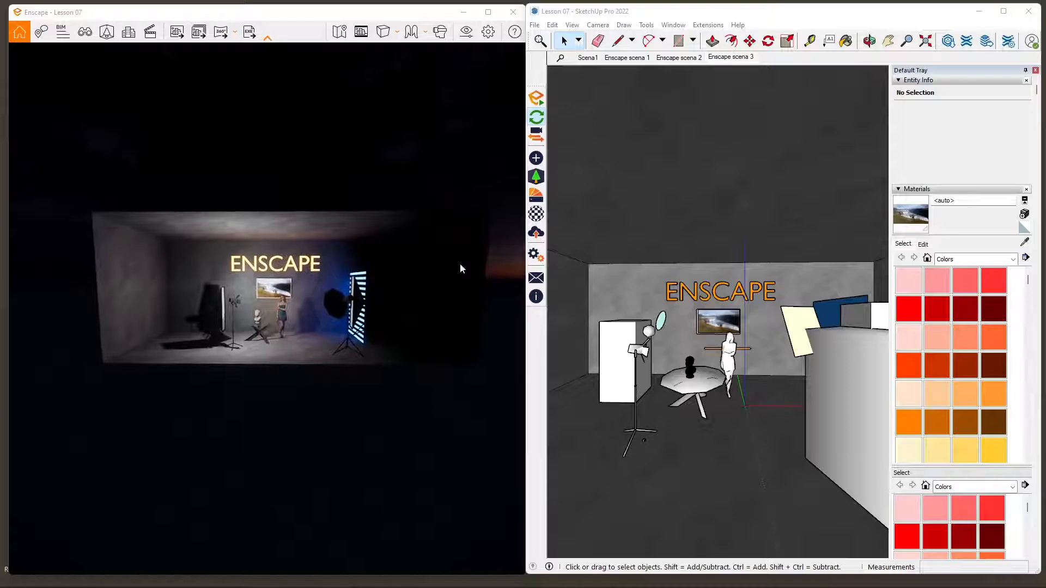
mouse_move(313, 459)
mouse_down()
mouse_move(277, 458)
mouse_move(317, 461)
mouse_up()
mouse_move(317, 461)
shift+right_down()
mouse_move(362, 461)
mouse_move(273, 460)
mouse_move(319, 456)
shift+right_up()
mouse_move(338, 442)
mouse_down()
mouse_move(370, 460)
mouse_move(354, 457)
mouse_move(341, 420)
mouse_up()
key(w)
key(s)
key(w)
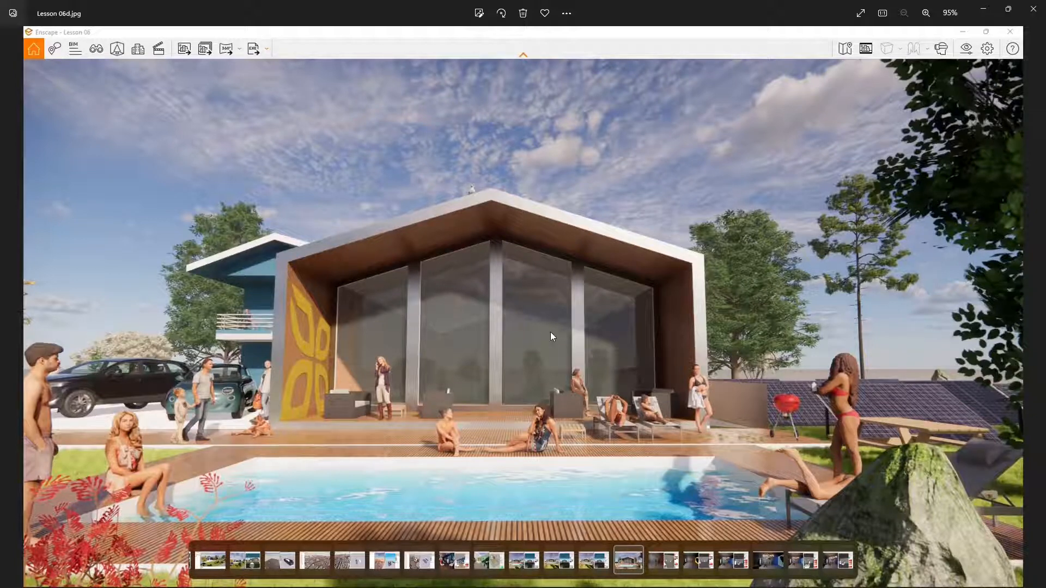
Browse the earlier lesson screenshots, comparing the pool exterior with the green and blue interior scenes
click(586, 557)
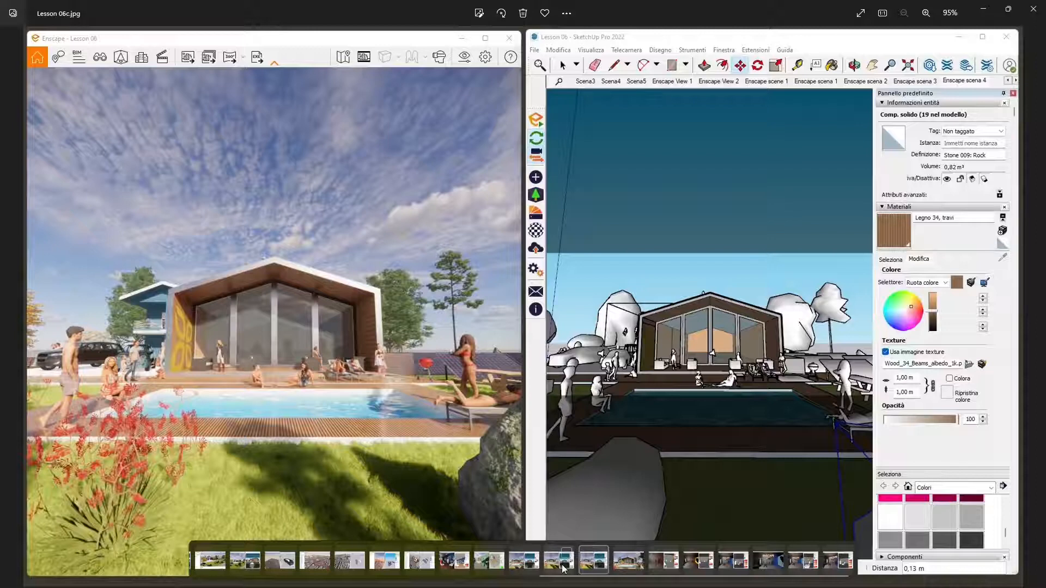
click(561, 560)
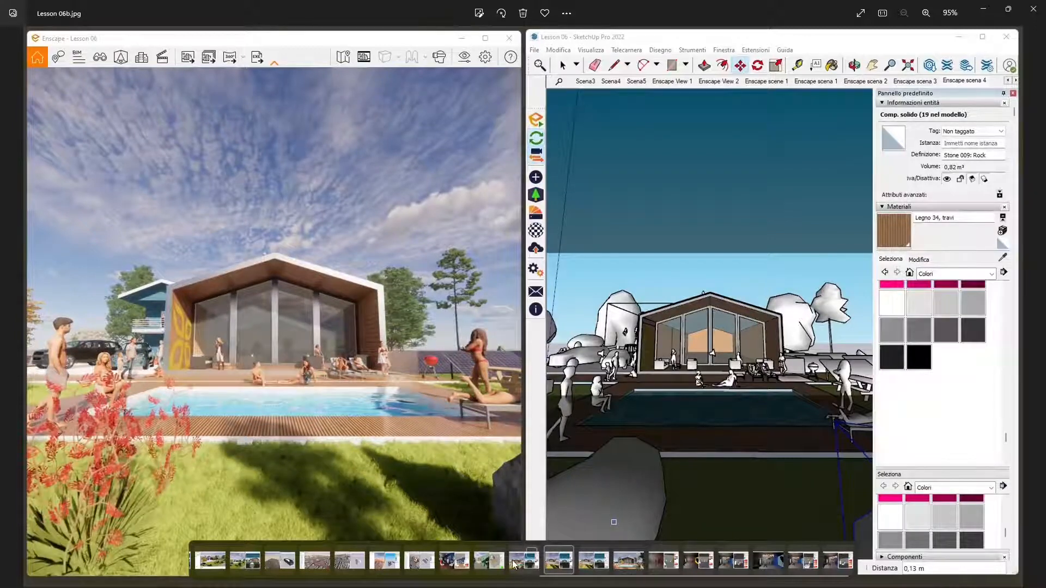
click(515, 563)
click(486, 564)
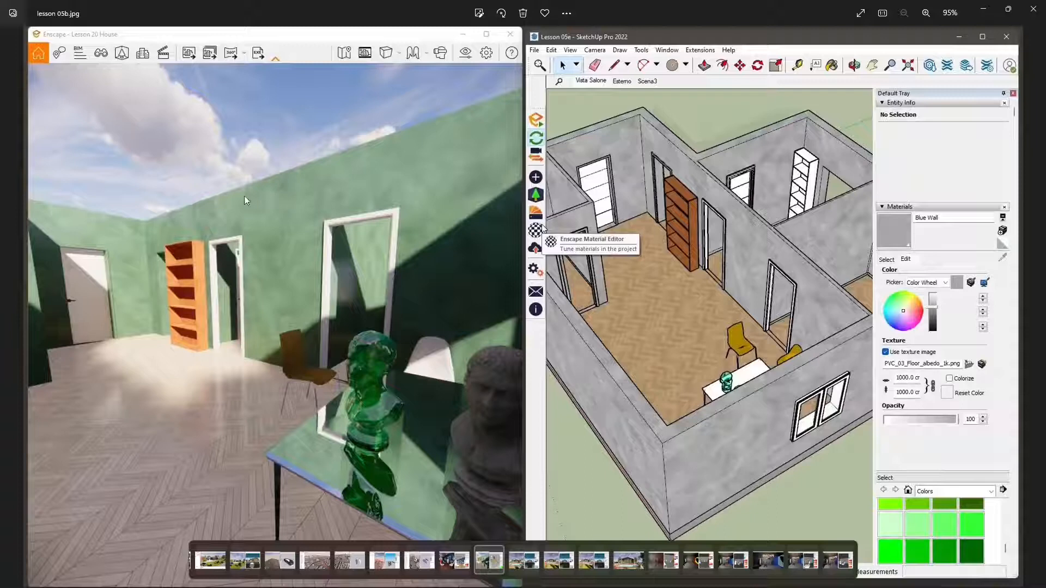
click(455, 566)
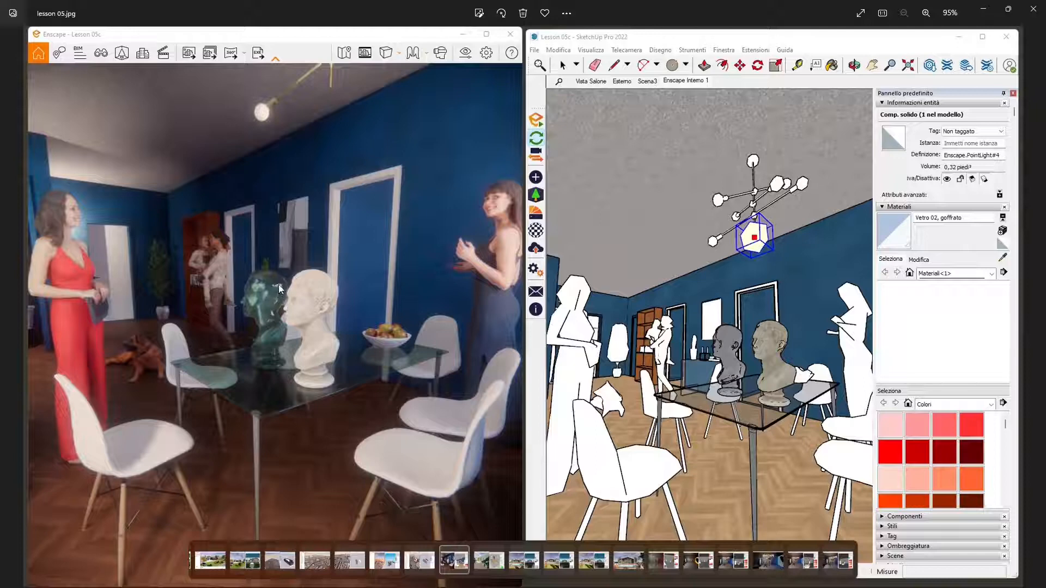
click(559, 561)
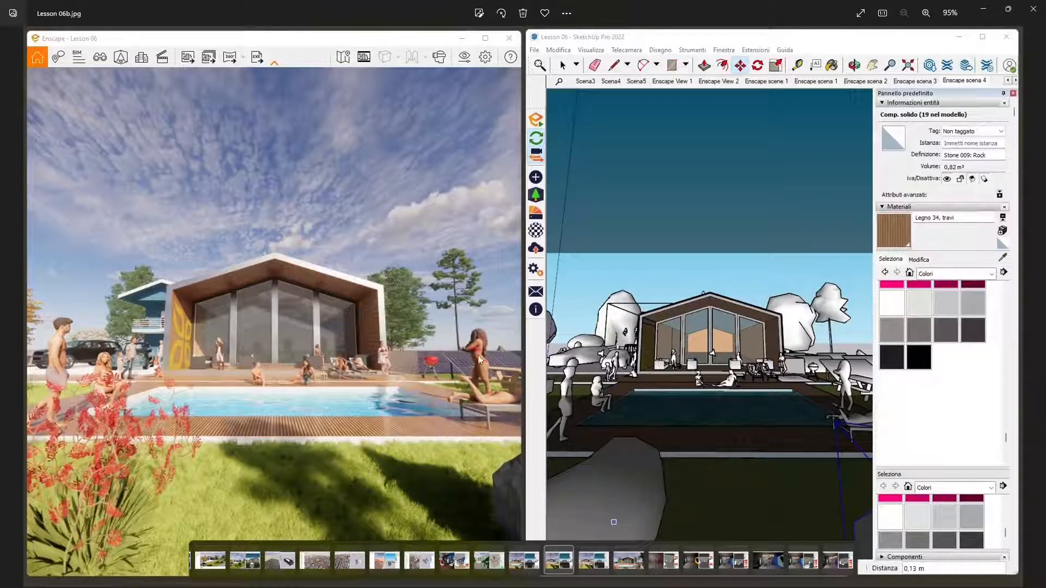
click(449, 566)
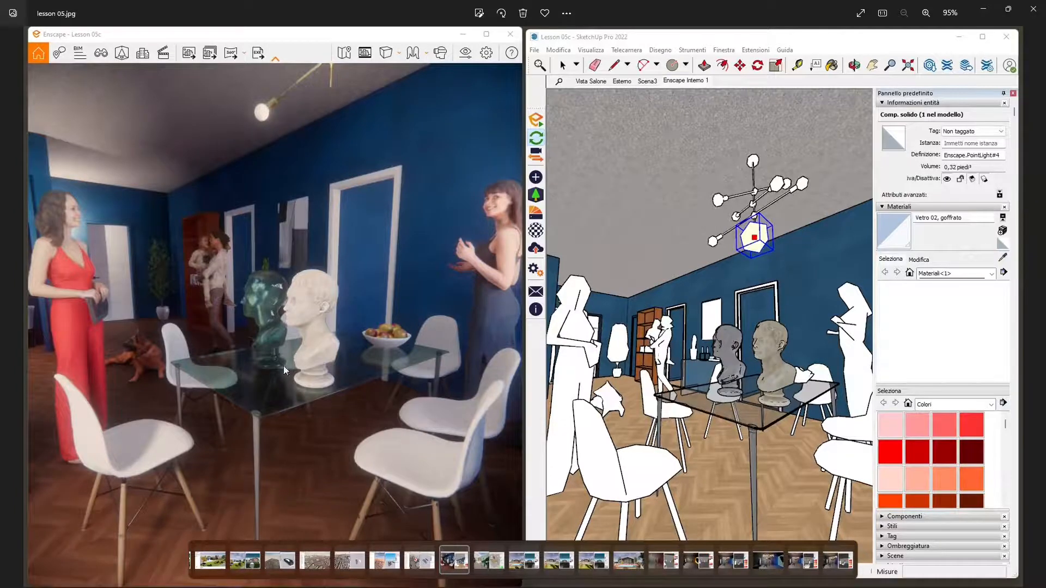
Examine the glass and marble busts and the lighting in the lesson 05 image up close, and close the image viewer
scroll(318, 354, up, 5)
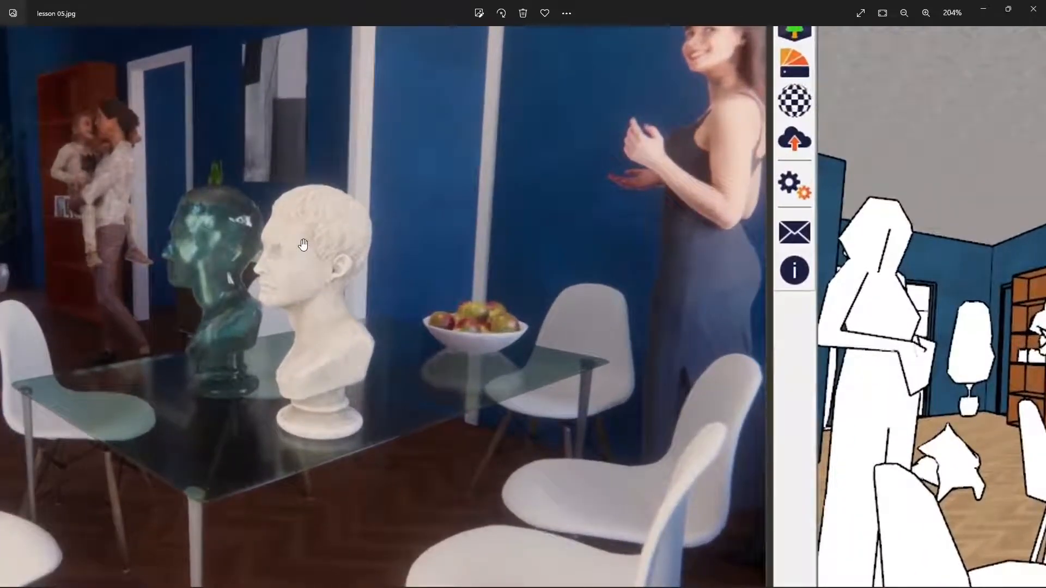
scroll(373, 386, down, 2)
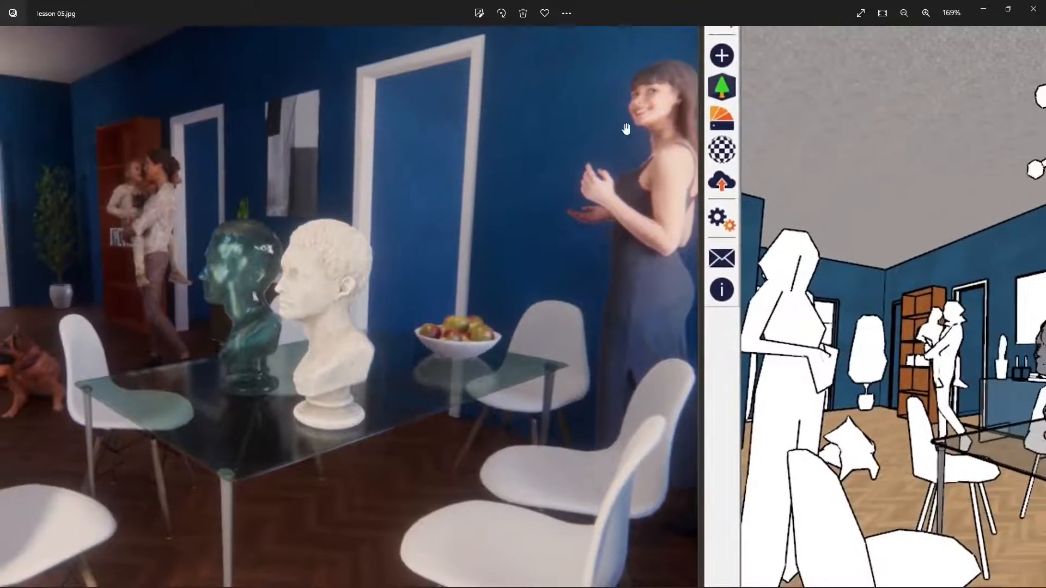
scroll(227, 209, down, 3)
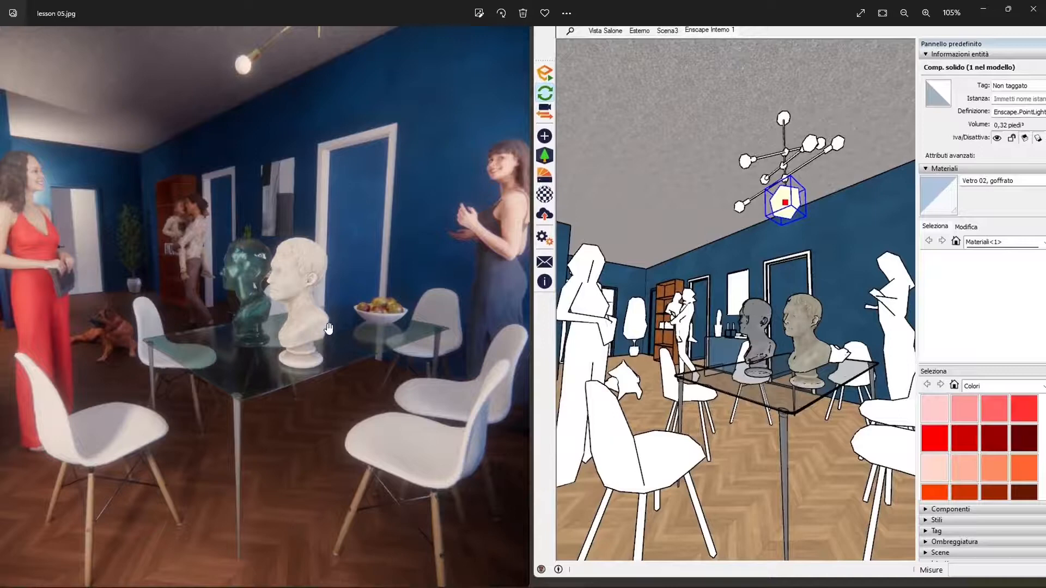
scroll(328, 328, down, 1)
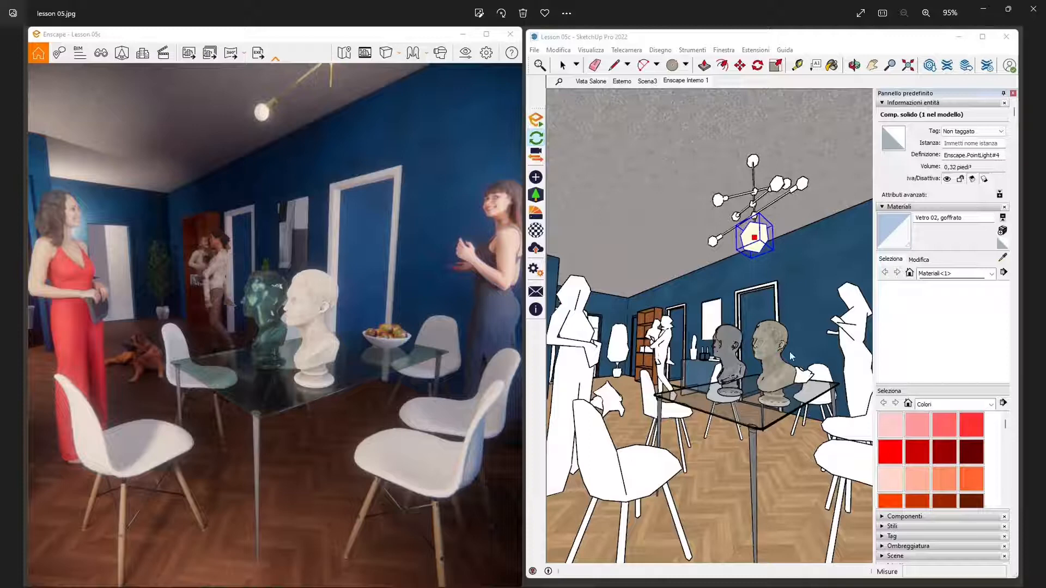
click(1035, 10)
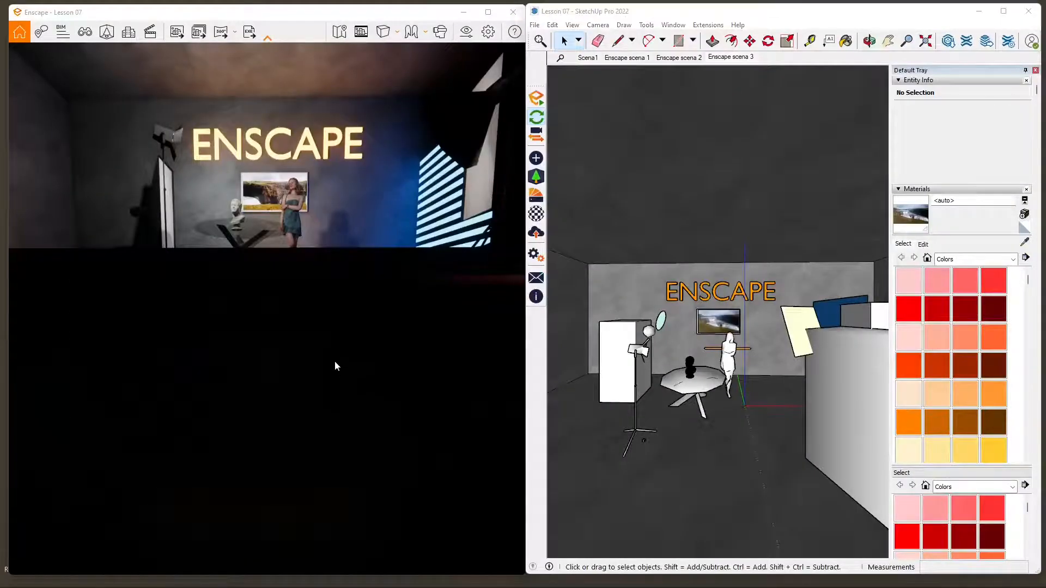
Inspect the dark, empty side of the studio beyond the softboxes in both the render and the model
key(w)
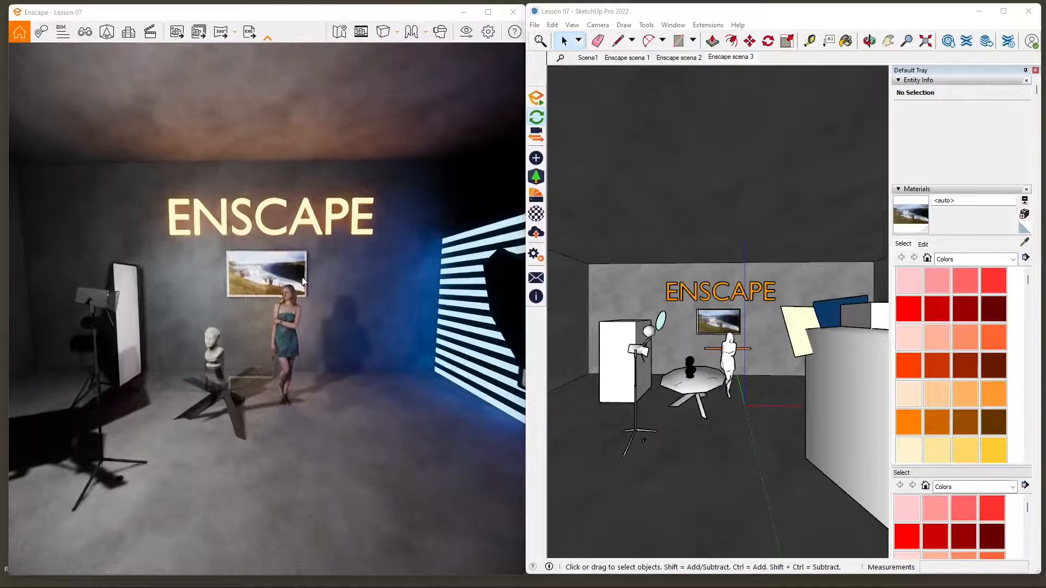
scroll(303, 282, up, 2)
scroll(352, 341, down, 4)
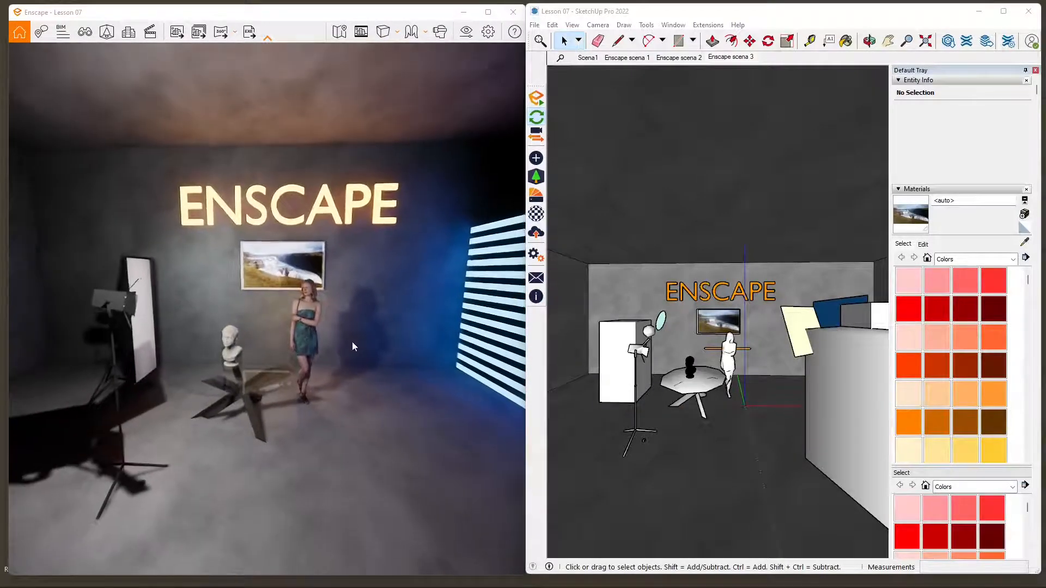
middle_drag(375, 335, 474, 332)
drag(474, 332, 525, 332)
middle_drag(317, 358, 292, 363)
mouse_move(750, 425)
middle_down()
mouse_move(782, 456)
mouse_move(783, 446)
middle_up()
middle_drag(782, 408, 602, 291)
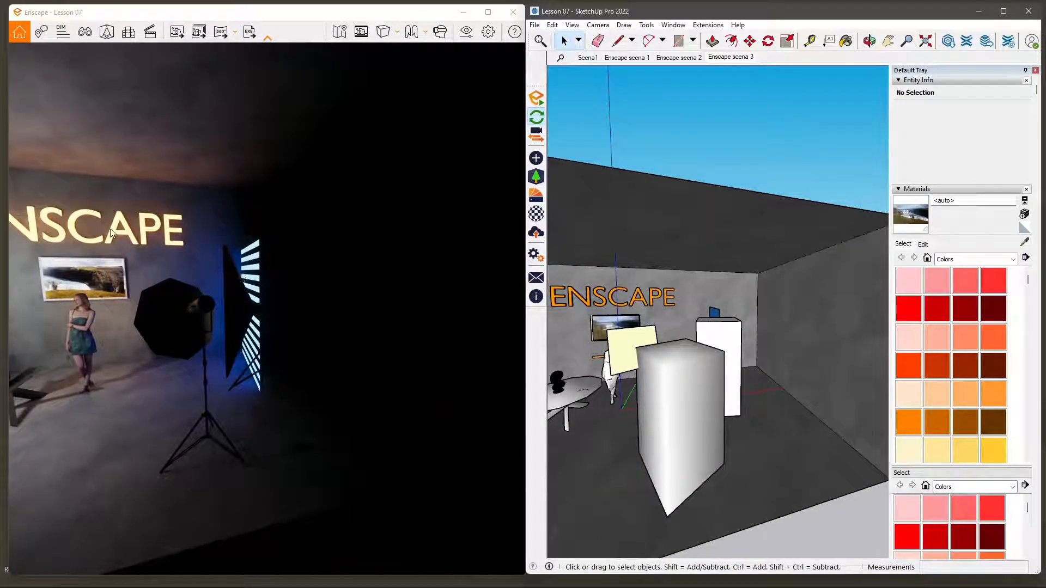
mouse_move(85, 223)
middle_down()
mouse_move(73, 221)
mouse_move(94, 225)
middle_up()
mouse_move(689, 394)
middle_down()
mouse_move(763, 418)
mouse_move(702, 402)
middle_up()
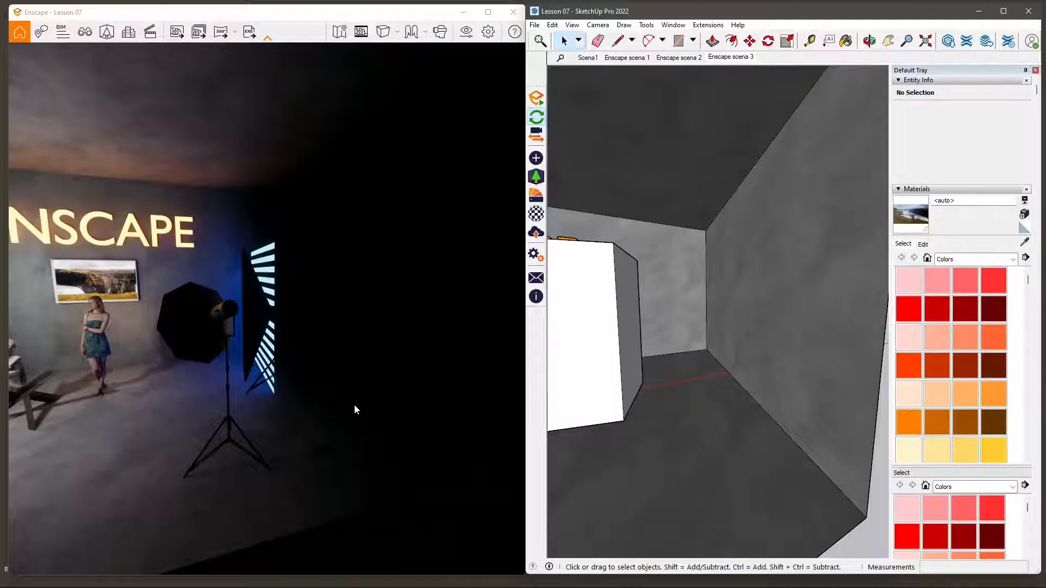
Draw a circle of about 0.11 m radius on the floor near the side wall and extrude it about 2.28 m upward
click(692, 40)
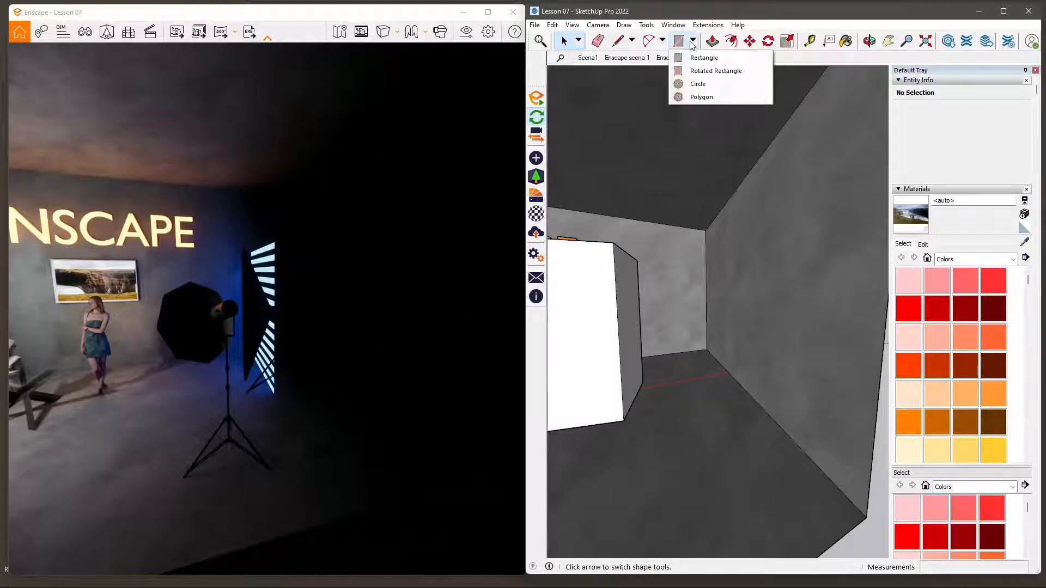
click(703, 82)
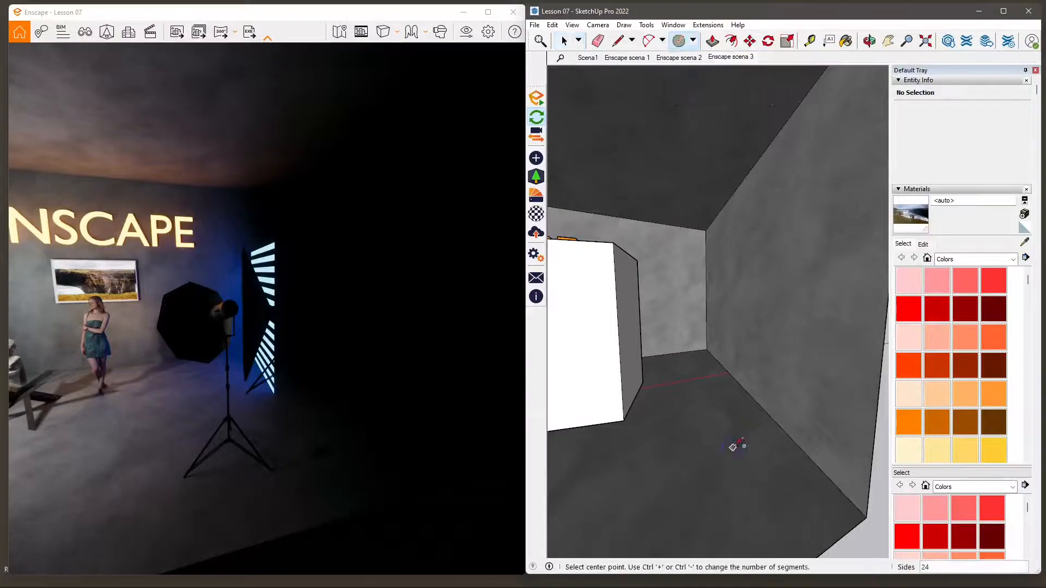
click(734, 445)
click(742, 447)
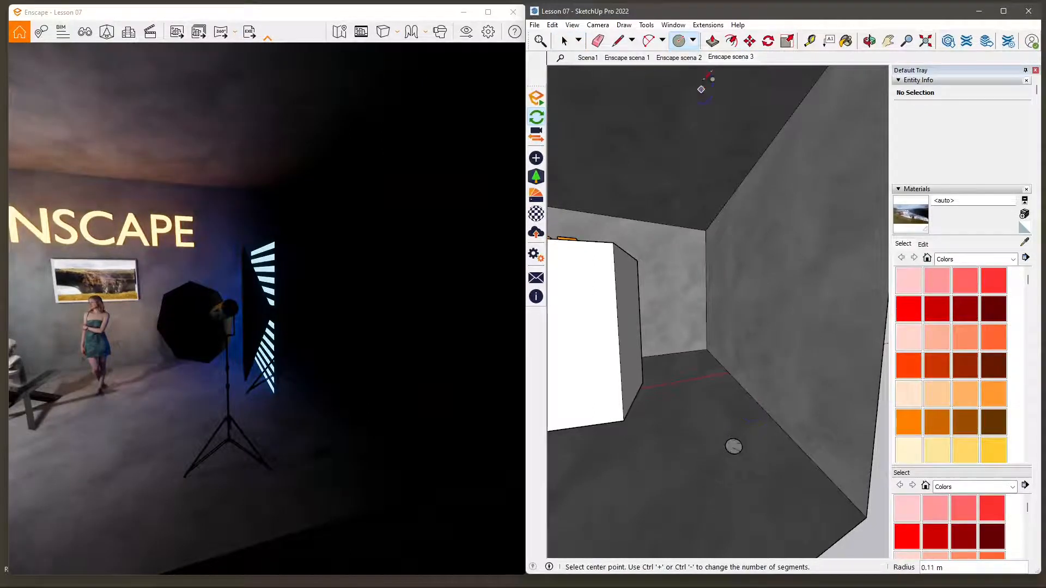
click(712, 41)
click(734, 446)
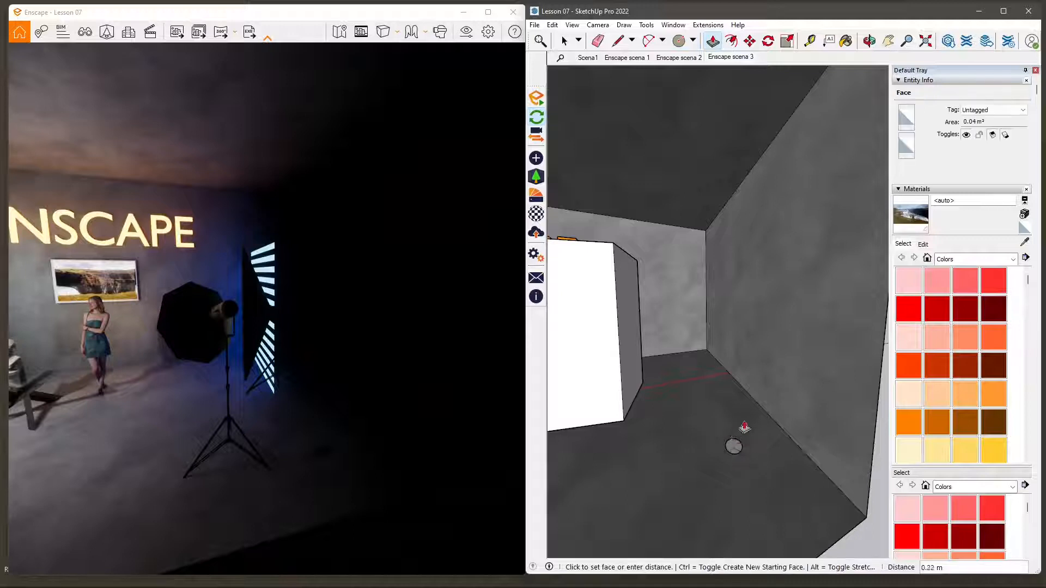
click(753, 274)
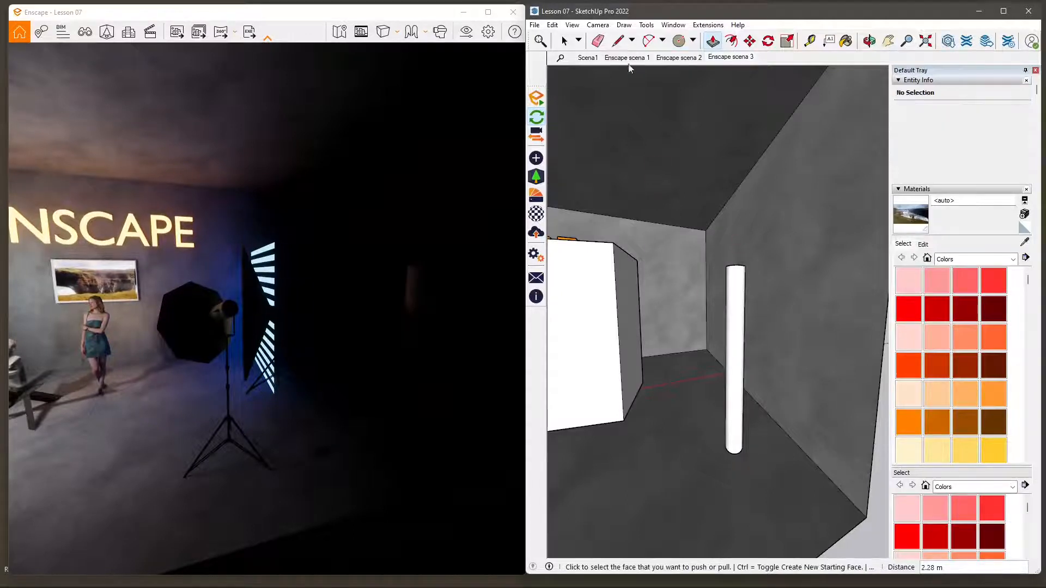
Select the whole cylinder and make it a component named "light"
click(565, 42)
double_click(734, 301)
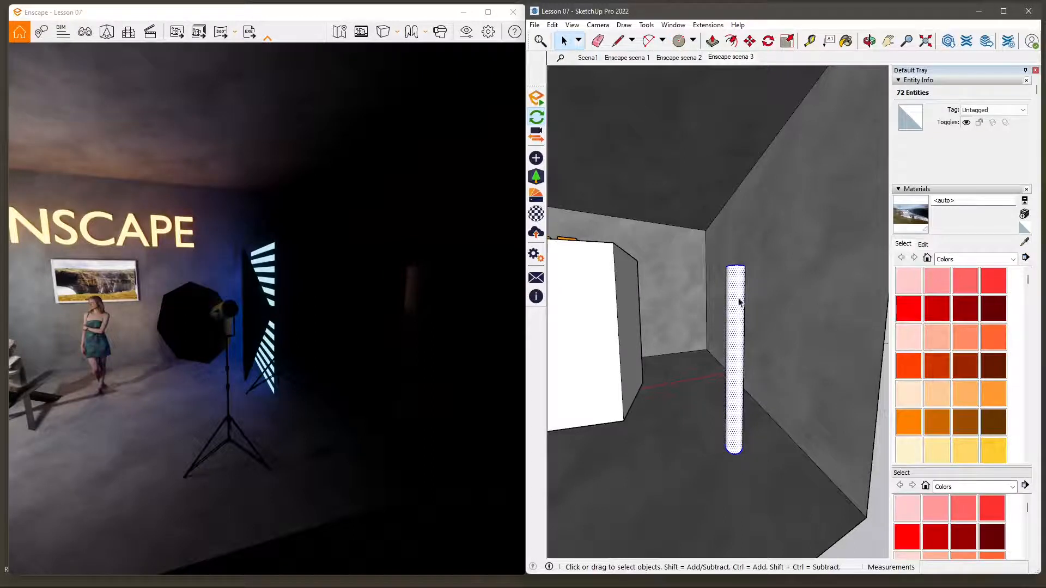
right_click(739, 302)
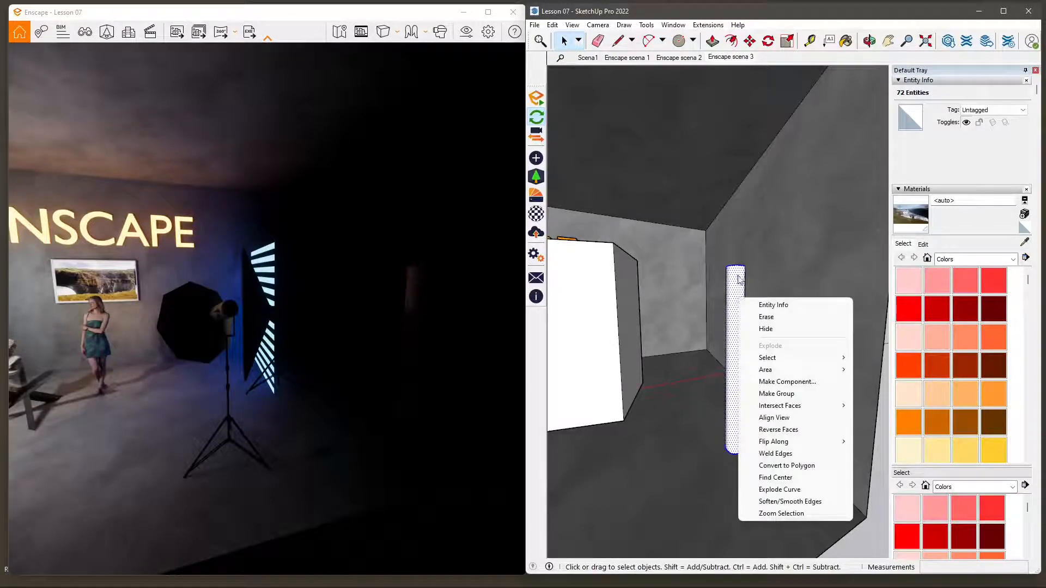
click(786, 382)
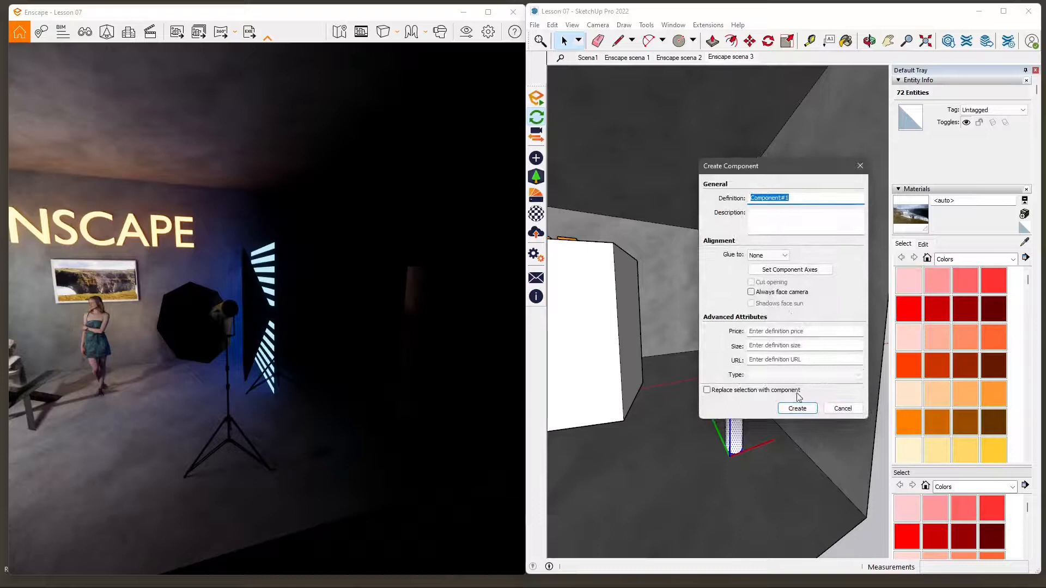
key(BackSpace)
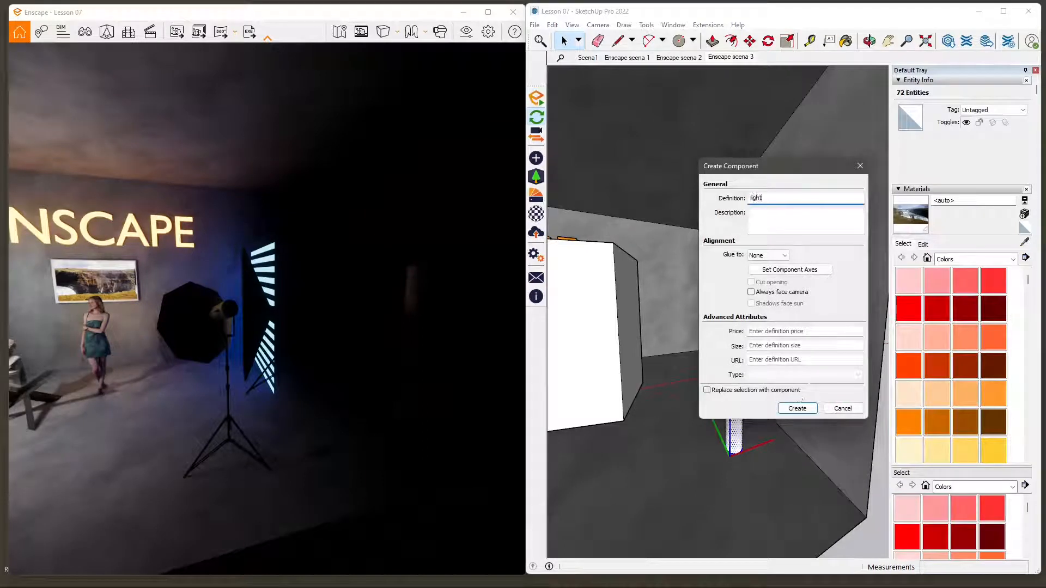
text(tube light)
click(797, 409)
Paint the side surface of the vertical cylinder with Color H04 from the Colors material library
click(740, 301)
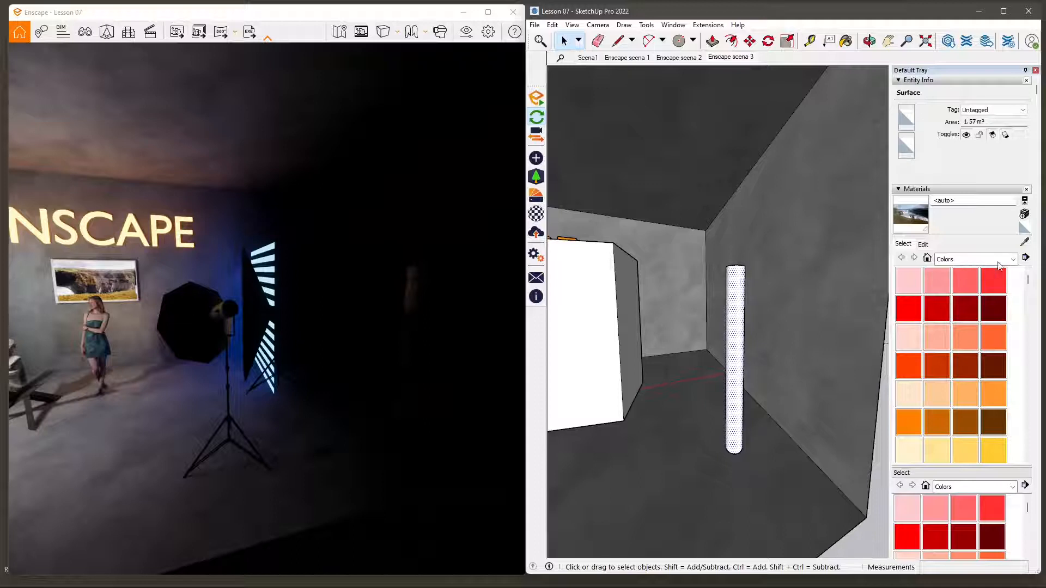
click(961, 259)
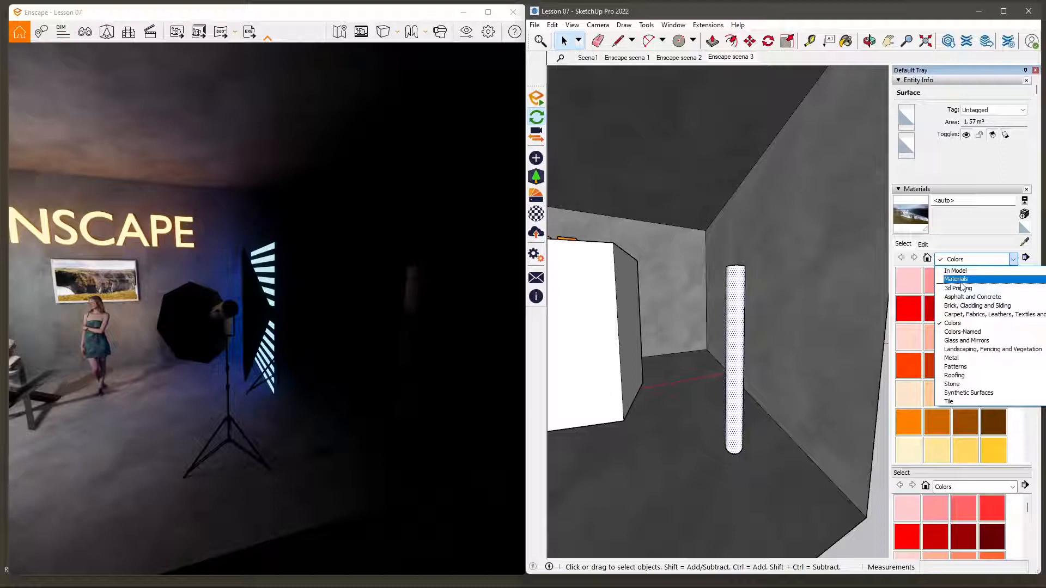
click(958, 279)
click(1012, 259)
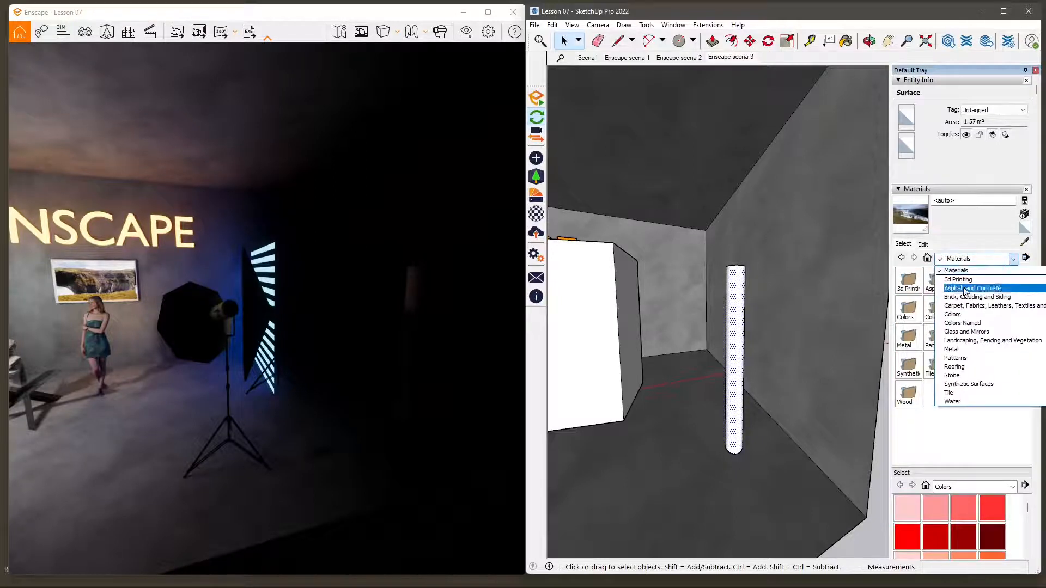
click(957, 274)
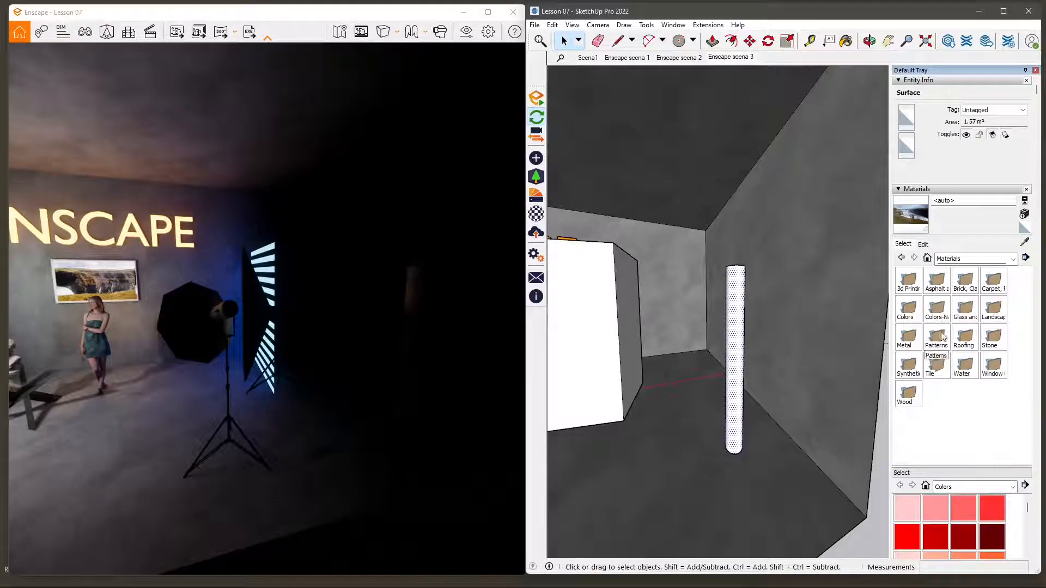
double_click(909, 310)
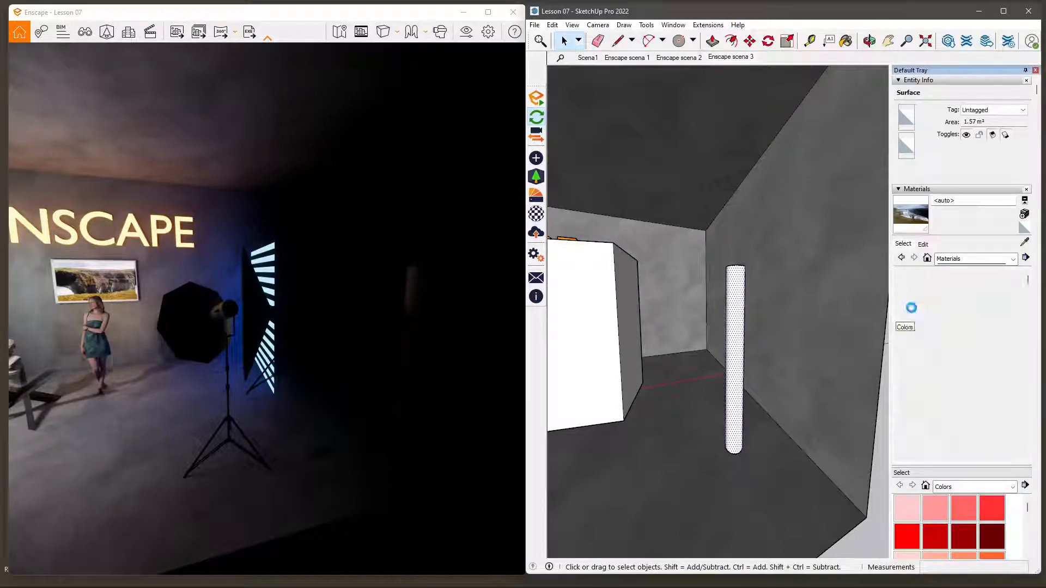
scroll(945, 409, down, 10)
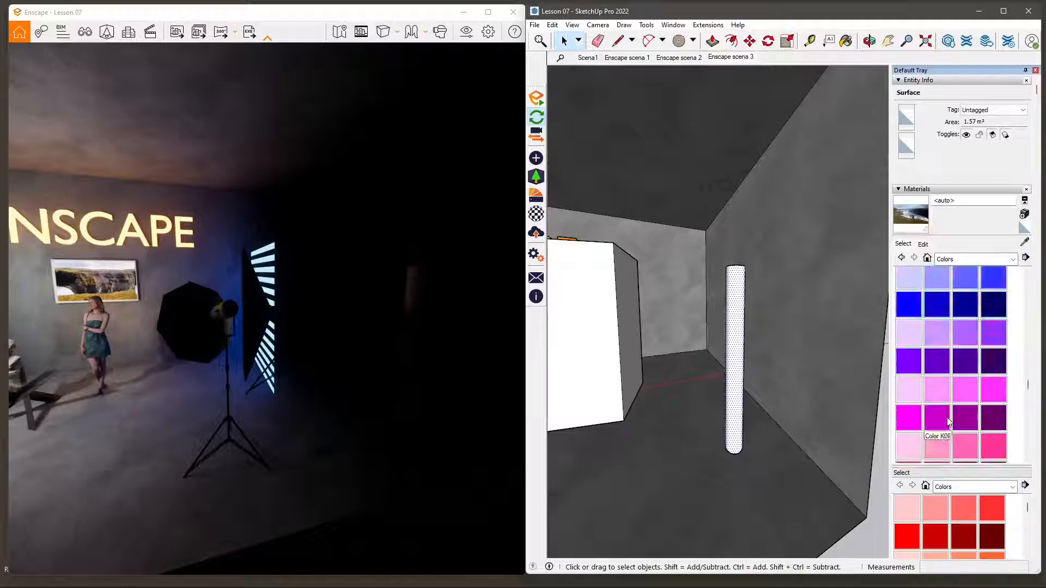
scroll(948, 421, up, 3)
scroll(948, 421, up, 6)
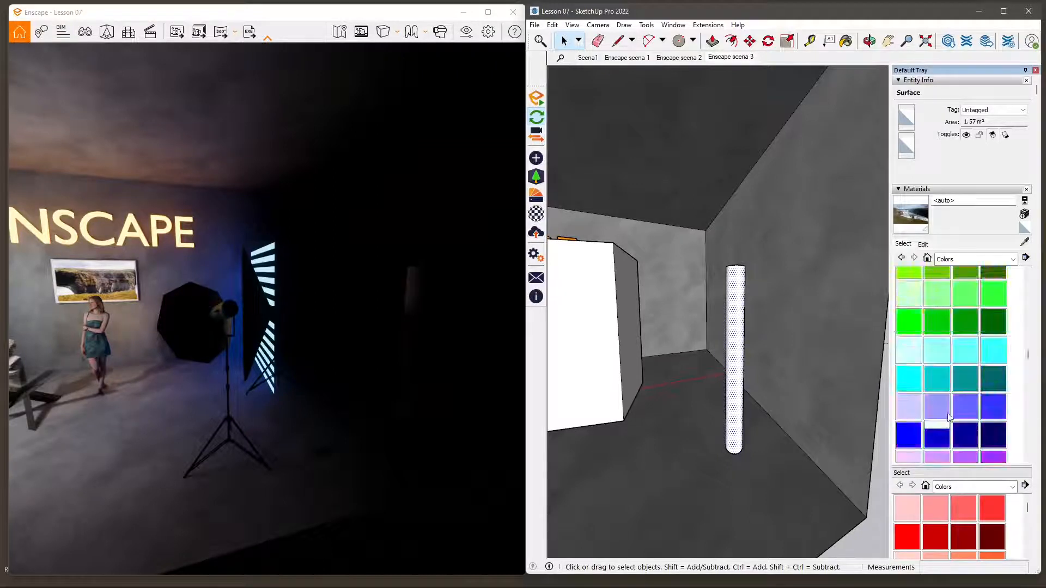
scroll(930, 356, down, 3)
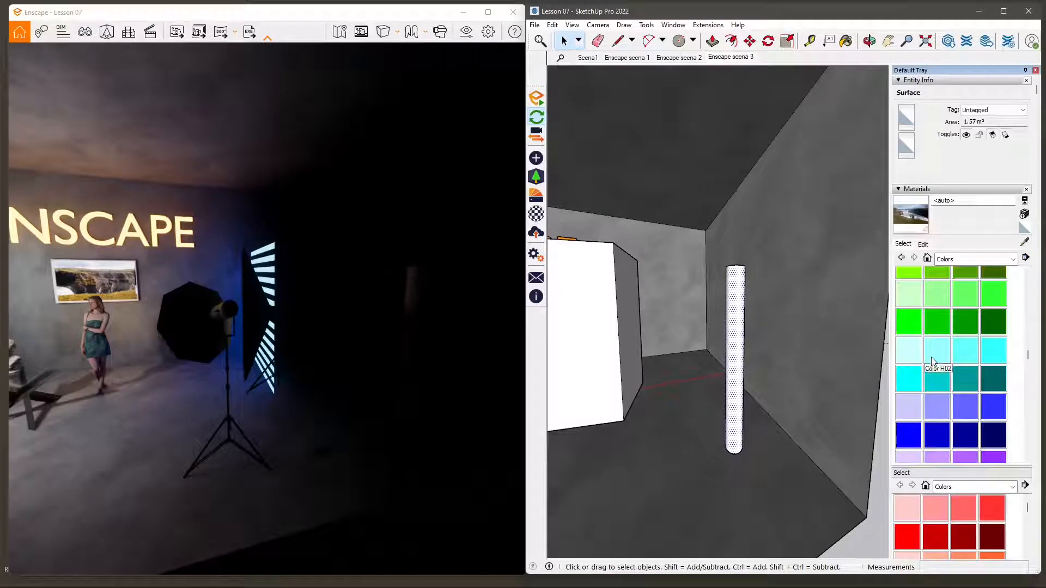
click(993, 358)
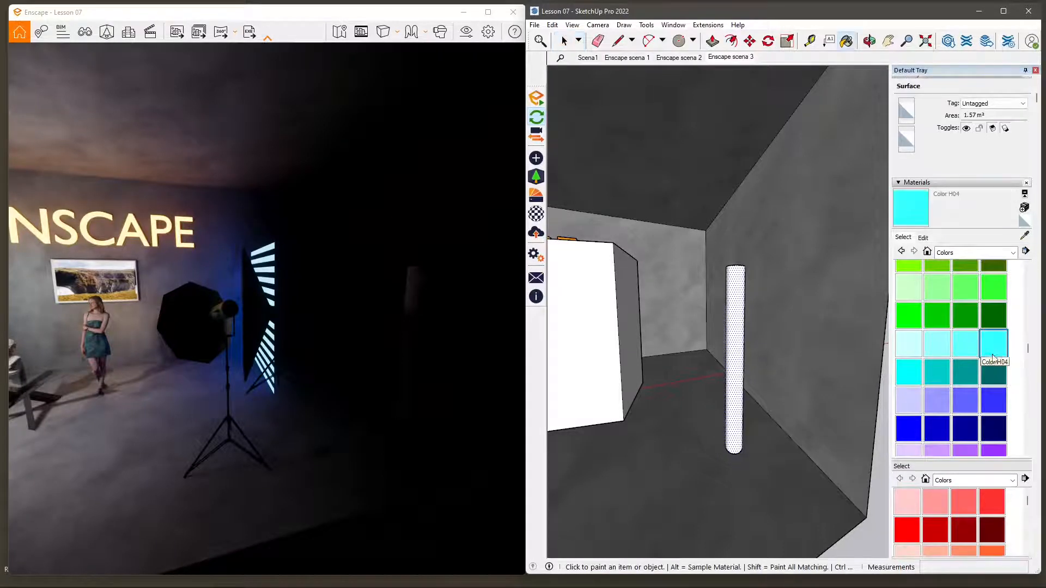
click(743, 327)
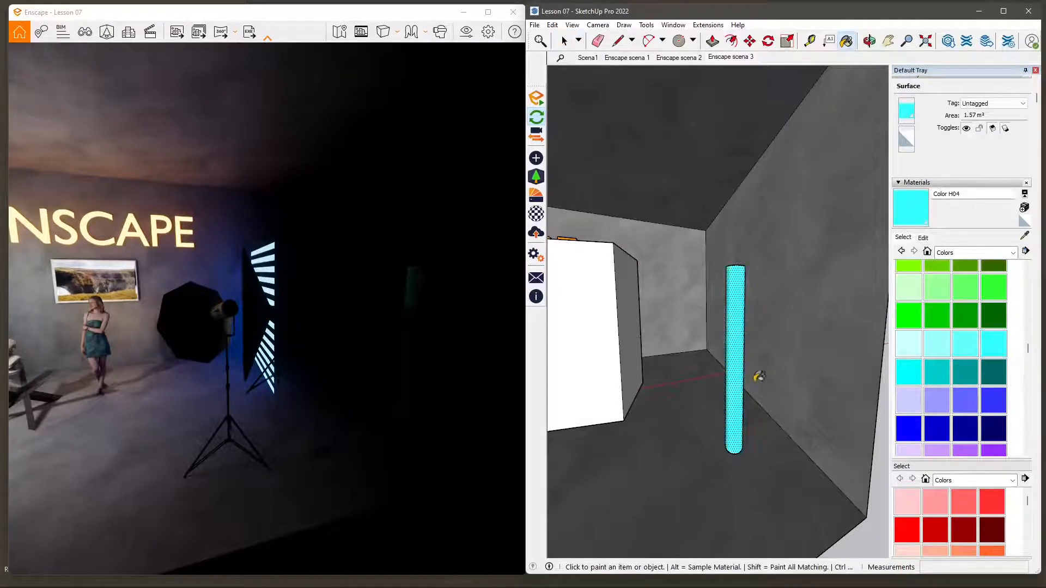
middle_drag(359, 348, 414, 320)
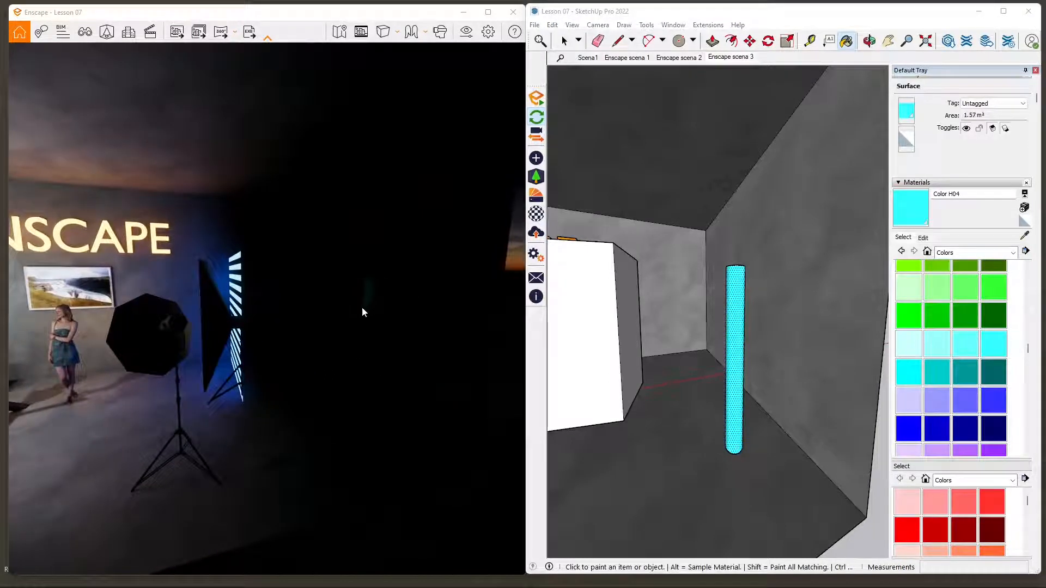
Rename the cylinder's cyan material to "Neon Light"
click(565, 41)
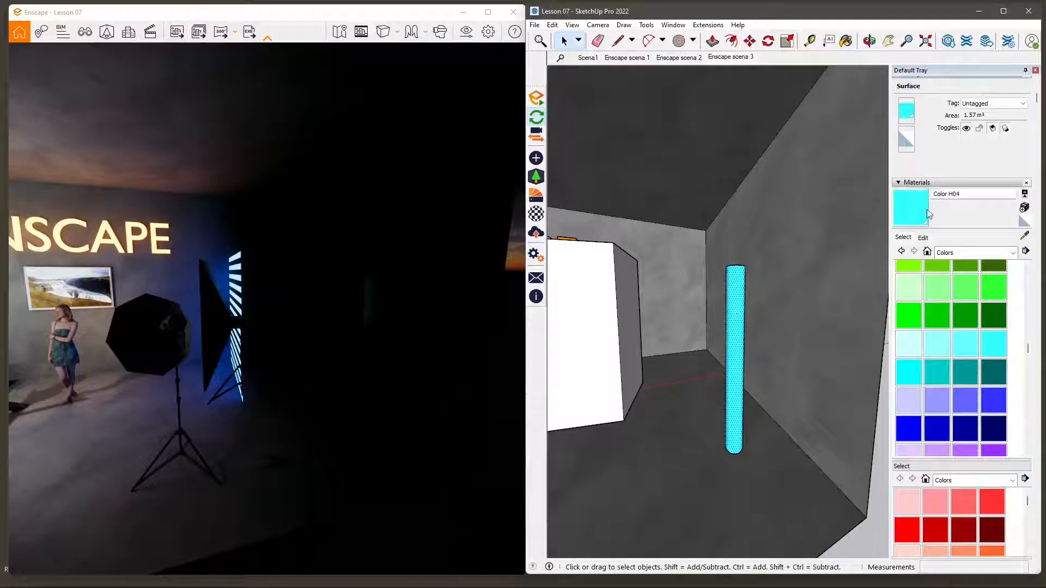
double_click(946, 195)
drag(975, 193, 878, 203)
text(Neon Light)
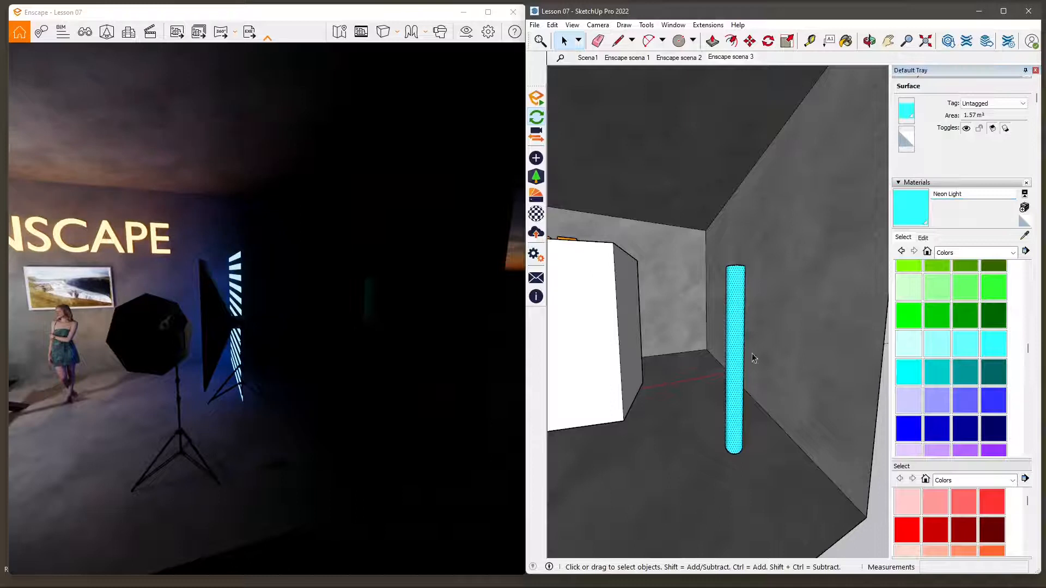
Open the Neon Light material in the Enscape Material Editor and set its type to Self-illuminated
click(539, 218)
drag(606, 121, 497, 109)
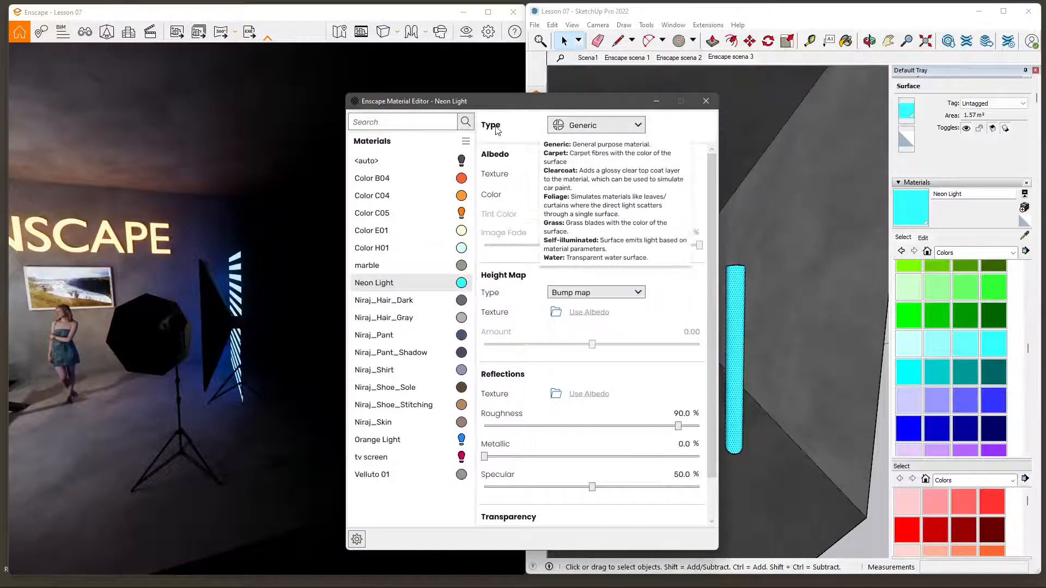
click(560, 130)
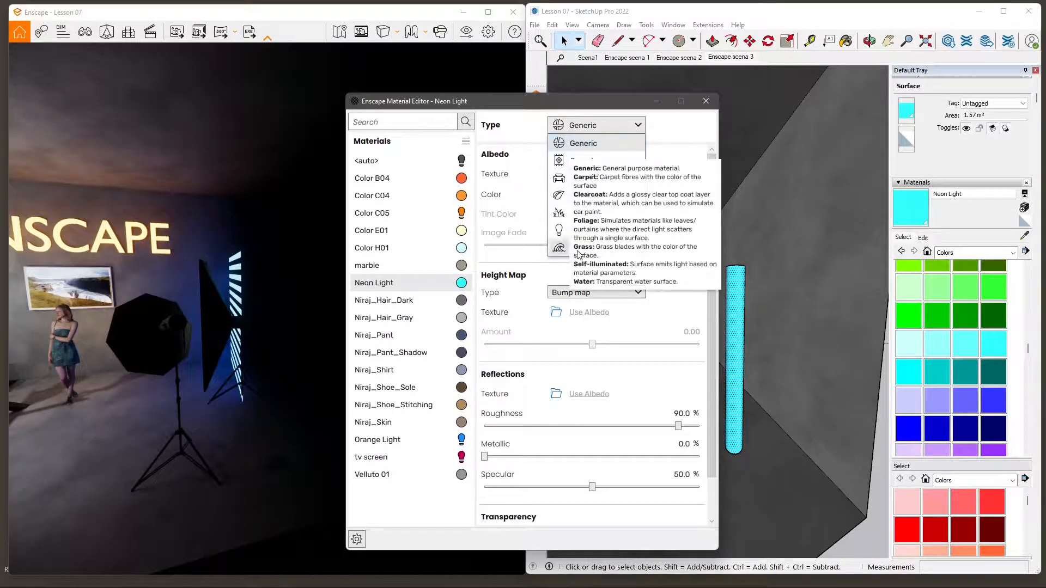
click(580, 129)
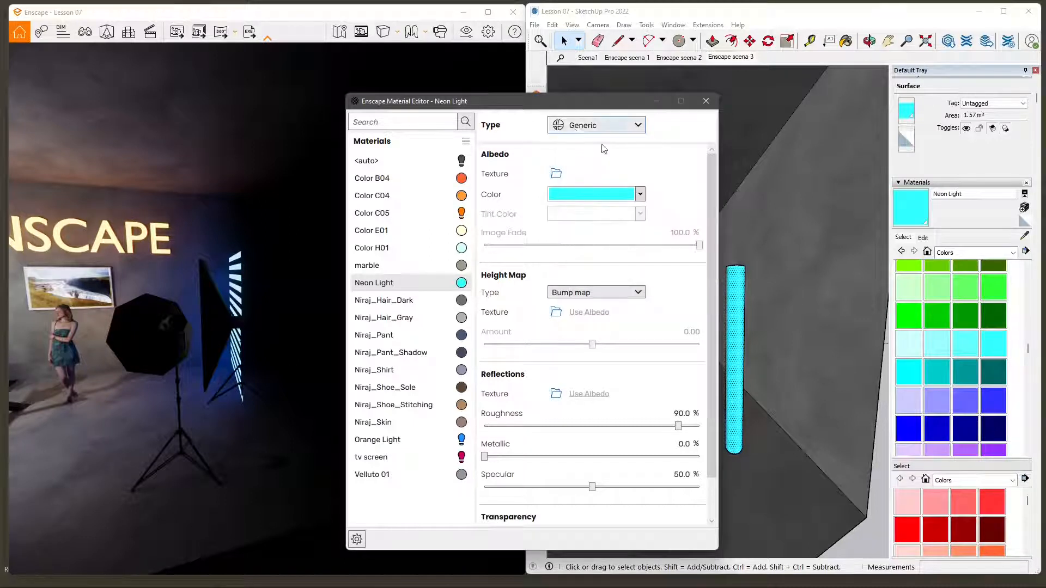
drag(712, 192, 721, 247)
scroll(709, 180, up, 3)
click(584, 121)
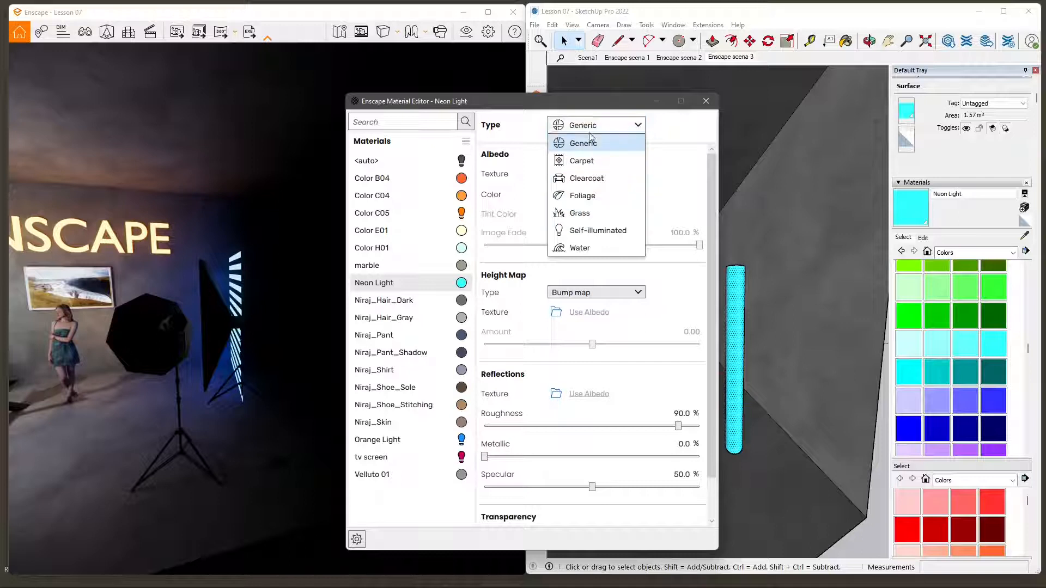
click(573, 231)
drag(516, 107, 737, 94)
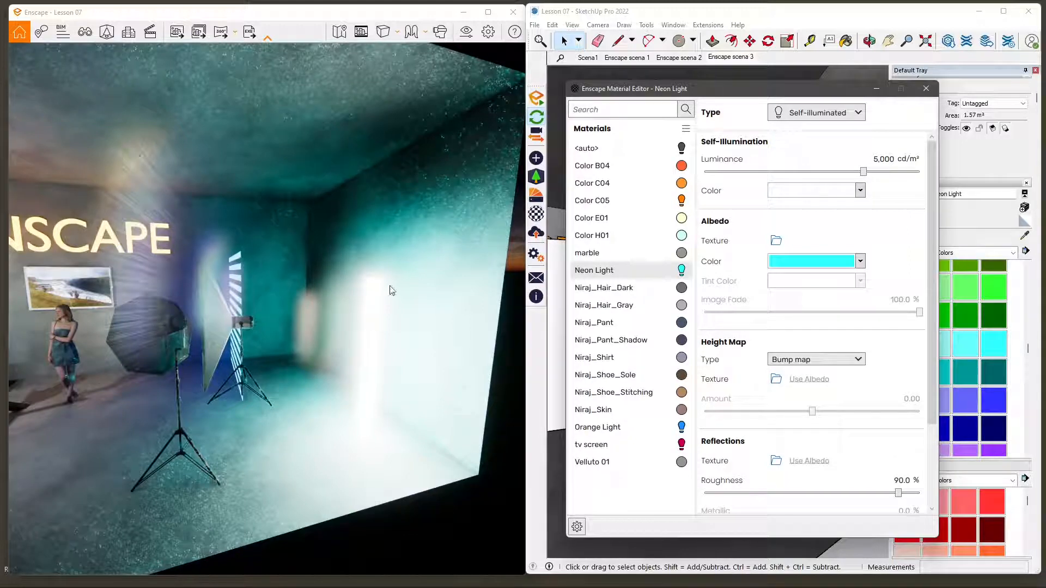
Lower the Neon Light material's luminance to 71 cd/m²
drag(716, 96, 701, 97)
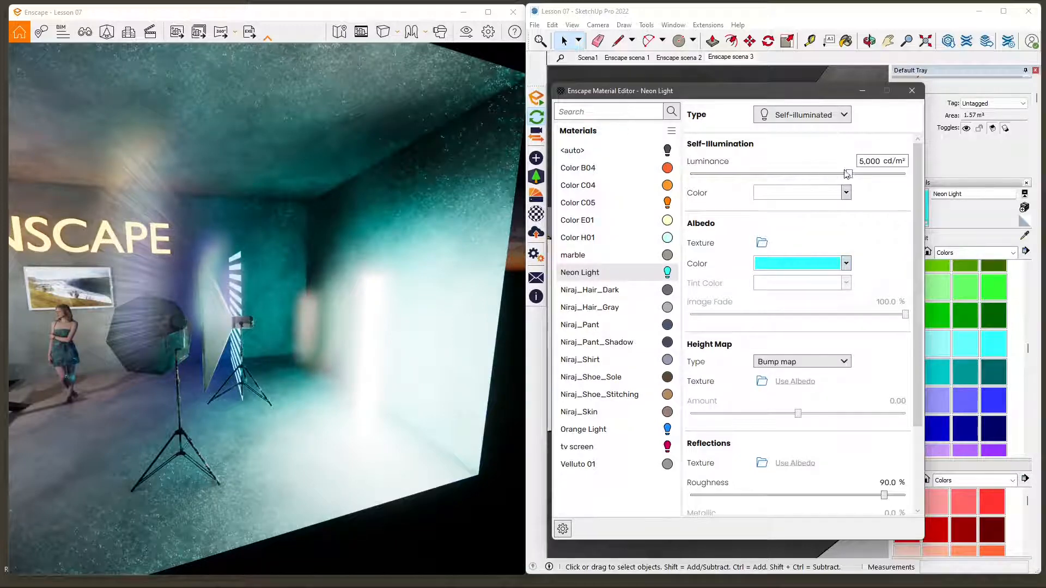
drag(849, 174, 783, 175)
click(768, 174)
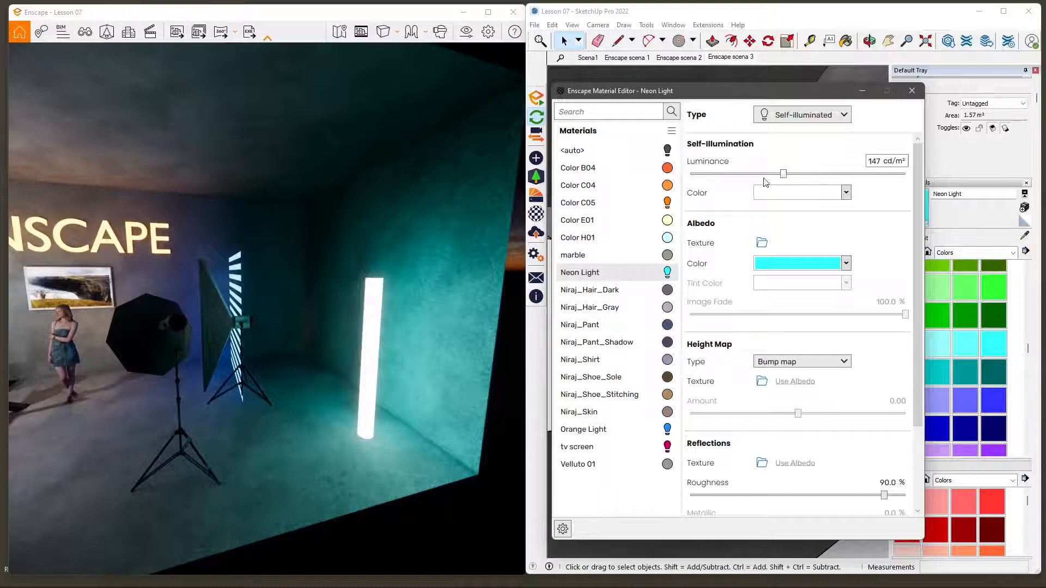
mouse_move(768, 176)
mouse_down()
mouse_move(739, 175)
mouse_move(751, 174)
mouse_up()
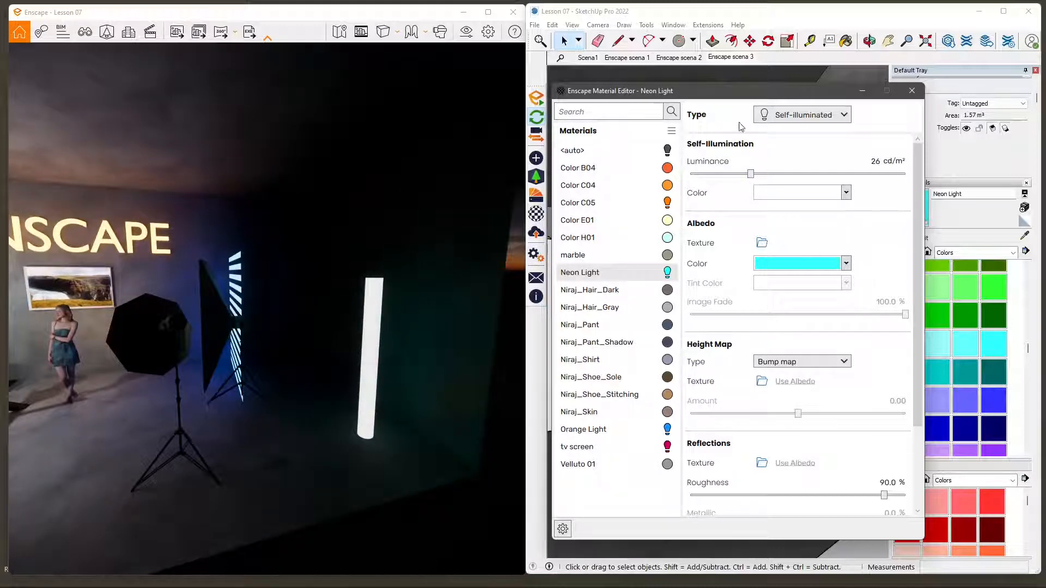
drag(750, 174, 770, 174)
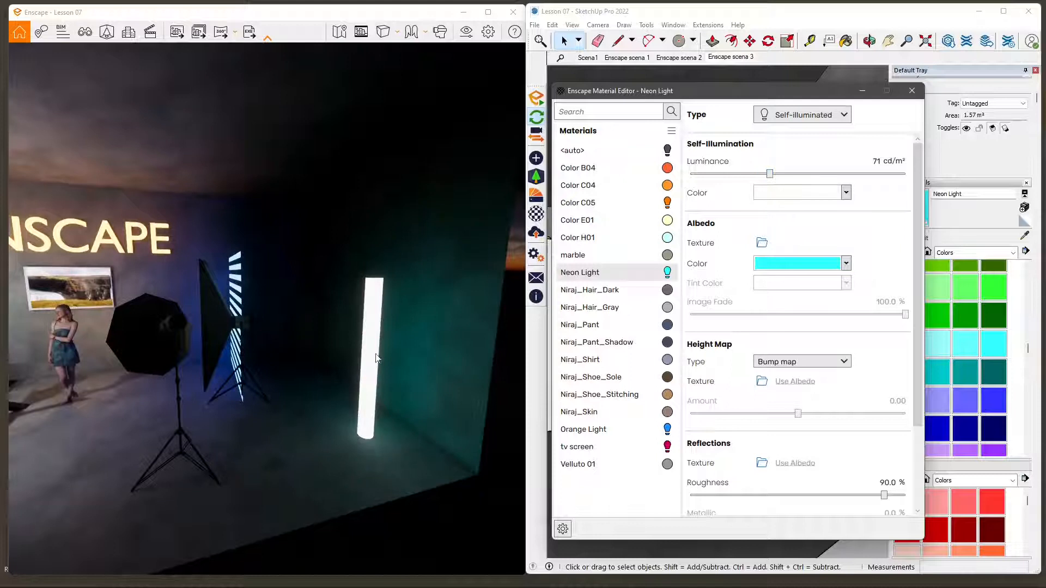
Set the Neon Light self-illumination color to teal, fine-tune its luminance, and close the material editor
click(771, 194)
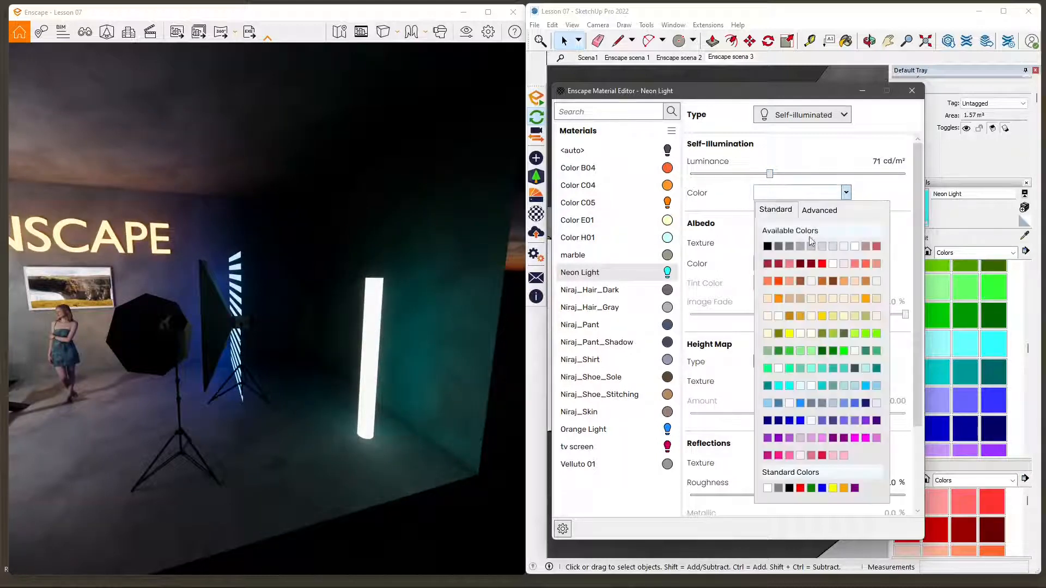
click(822, 384)
mouse_move(770, 174)
mouse_down()
mouse_move(744, 175)
mouse_move(757, 174)
mouse_up()
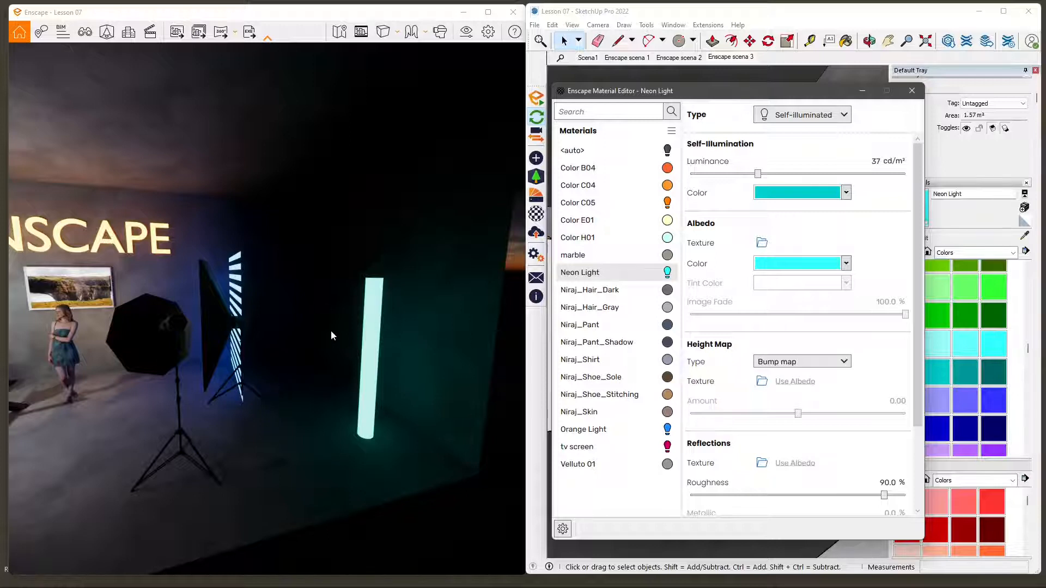
mouse_move(758, 174)
mouse_down()
mouse_move(854, 174)
mouse_move(737, 174)
mouse_move(775, 177)
mouse_up()
click(912, 90)
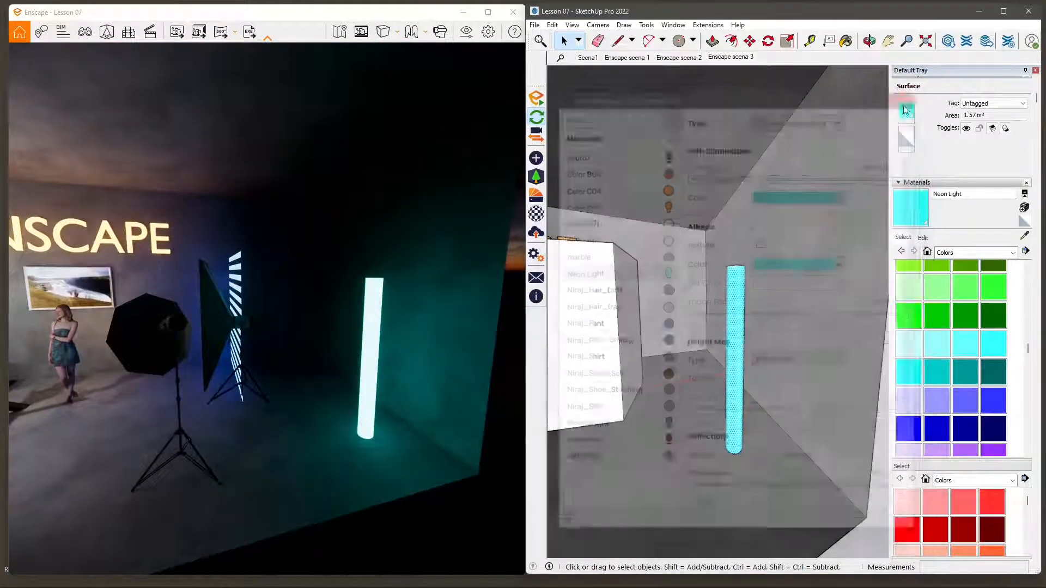
Examine the tube light's glow against the rest of the studio in the render, from inside and from a distance
mouse_move(350, 382)
mouse_down()
mouse_move(289, 383)
mouse_move(408, 389)
mouse_up()
key(a)
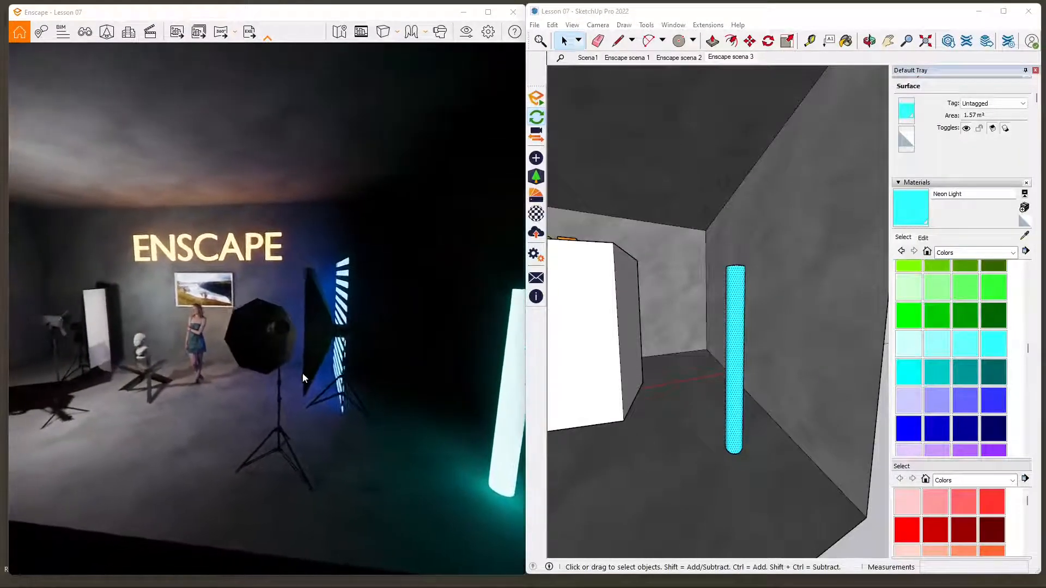
key(s)
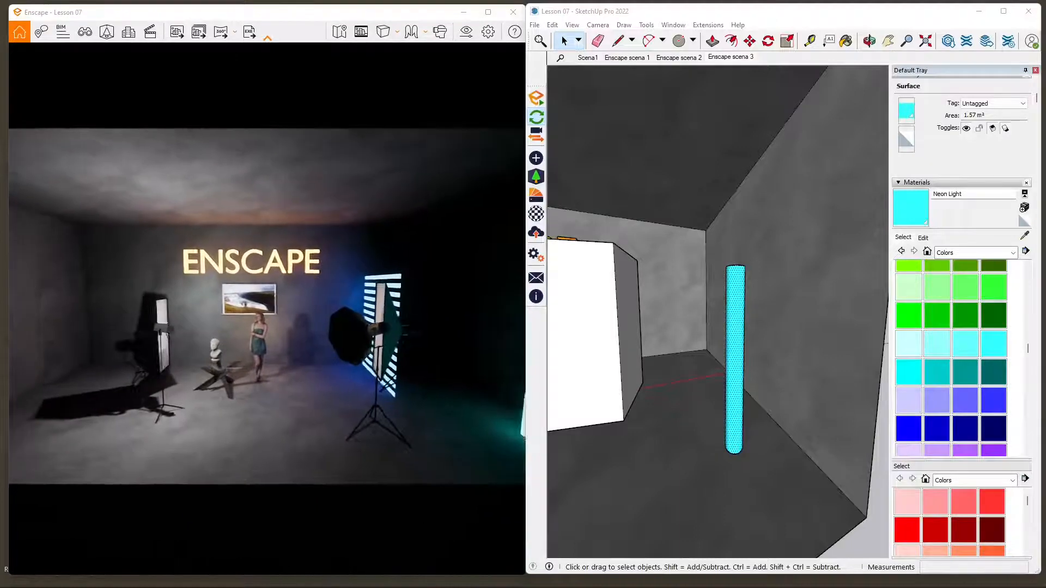
key(w)
drag(221, 380, 242, 323)
key(w)
key(space)
mouse_move(224, 392)
mouse_down()
mouse_move(245, 444)
mouse_move(349, 452)
mouse_move(324, 428)
mouse_move(232, 398)
mouse_move(92, 393)
mouse_move(70, 396)
mouse_move(81, 430)
mouse_move(65, 444)
mouse_move(191, 455)
mouse_move(402, 446)
mouse_move(377, 449)
mouse_up()
key(w)
key(a)
key(s)
key(s)
key(s)
key(space)
mouse_move(325, 416)
mouse_down()
mouse_move(354, 499)
mouse_move(327, 349)
mouse_move(314, 359)
mouse_move(305, 468)
mouse_move(266, 490)
mouse_move(288, 488)
mouse_up()
key(w)
key(s)
key(s)
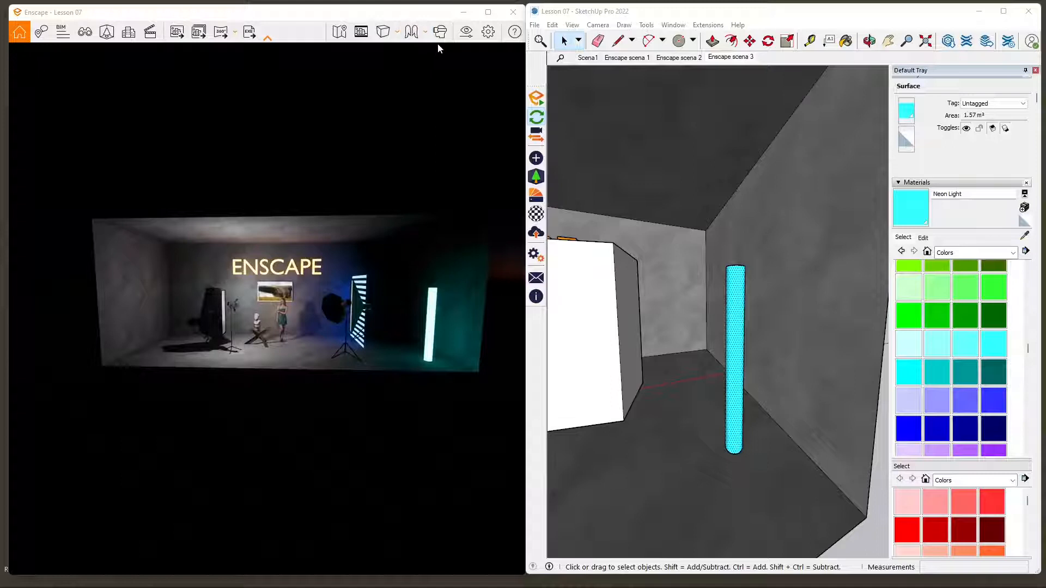
Open Enscape's Visual Settings and enable Auto Exposure for the camera
click(466, 33)
drag(260, 88, 323, 106)
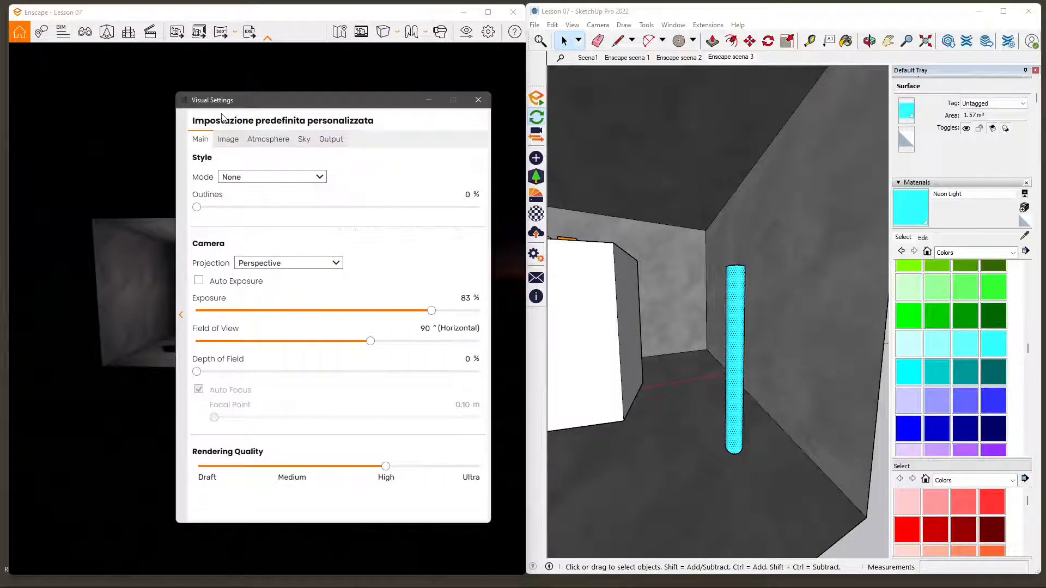
click(477, 101)
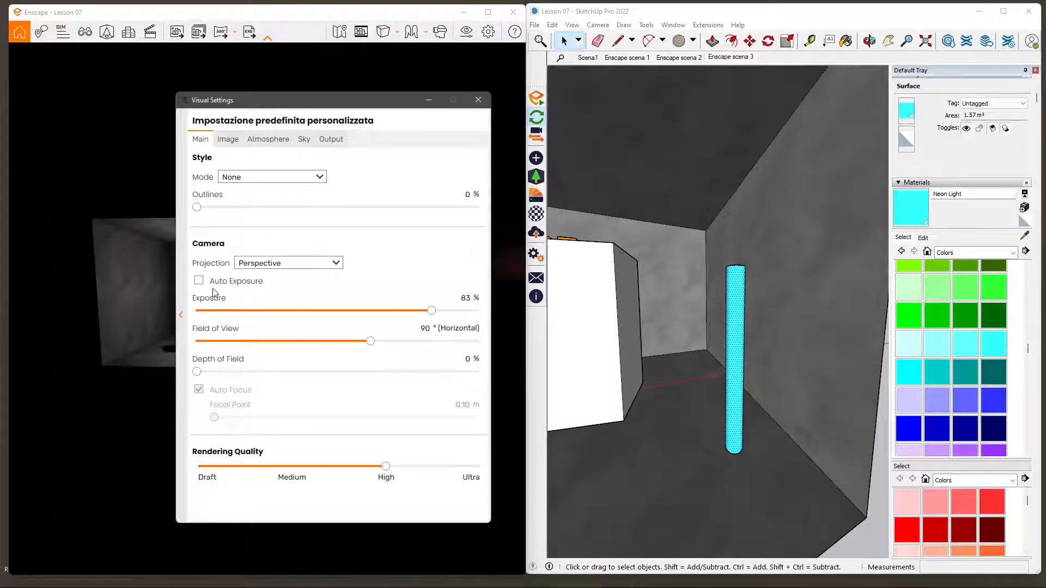
click(200, 281)
mouse_move(321, 99)
mouse_down()
mouse_move(664, 103)
mouse_move(645, 104)
mouse_up()
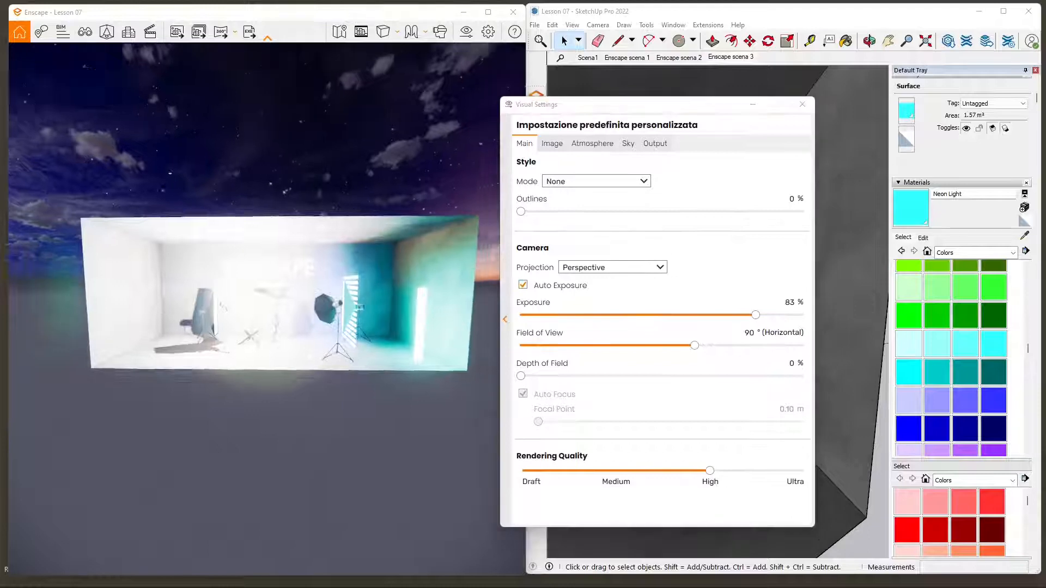
Examine how auto exposure affects the ENSCAPE sign, softboxes and figures when viewed from inside the studio
key(w)
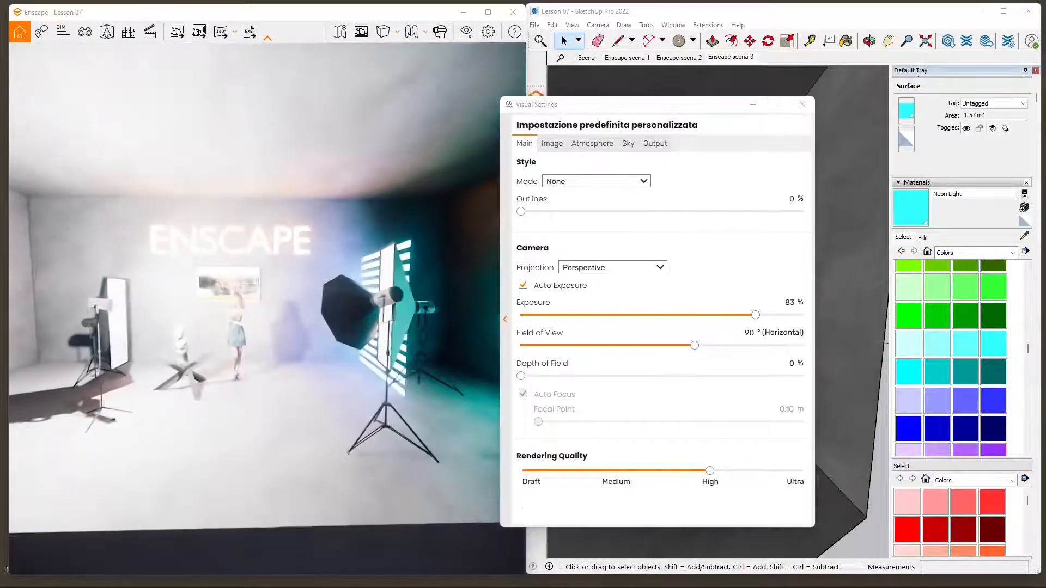
key(w)
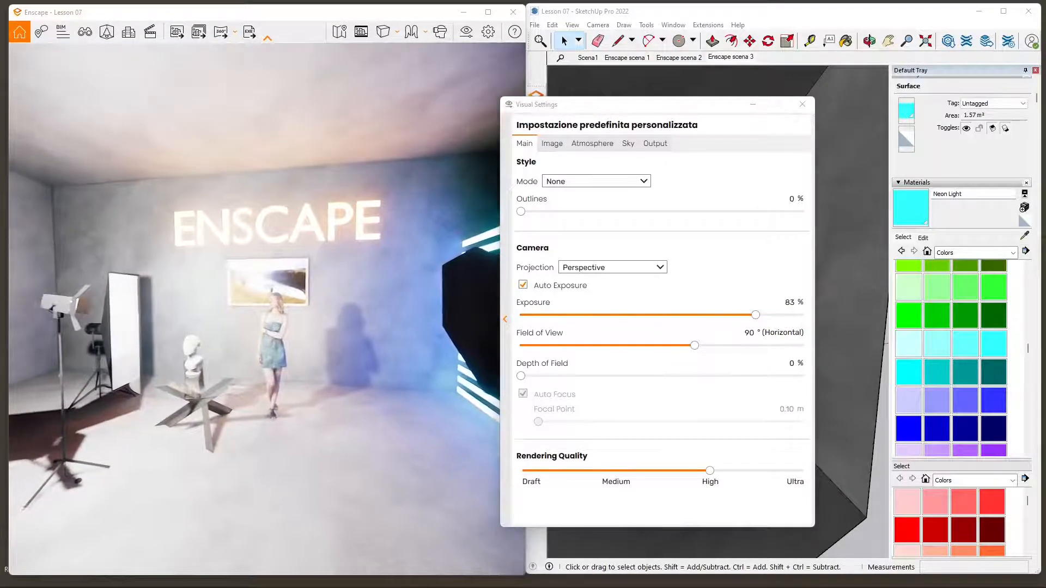
key(w)
key(s)
mouse_move(236, 361)
right_down()
mouse_move(354, 361)
mouse_move(245, 361)
right_up()
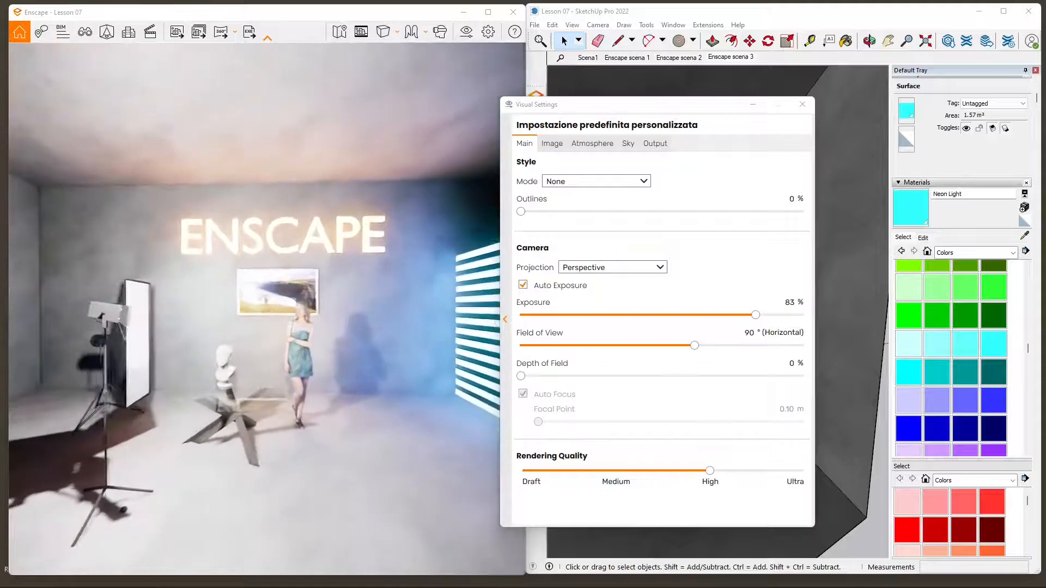
mouse_move(593, 109)
mouse_down()
mouse_move(500, 110)
mouse_move(498, 101)
mouse_up()
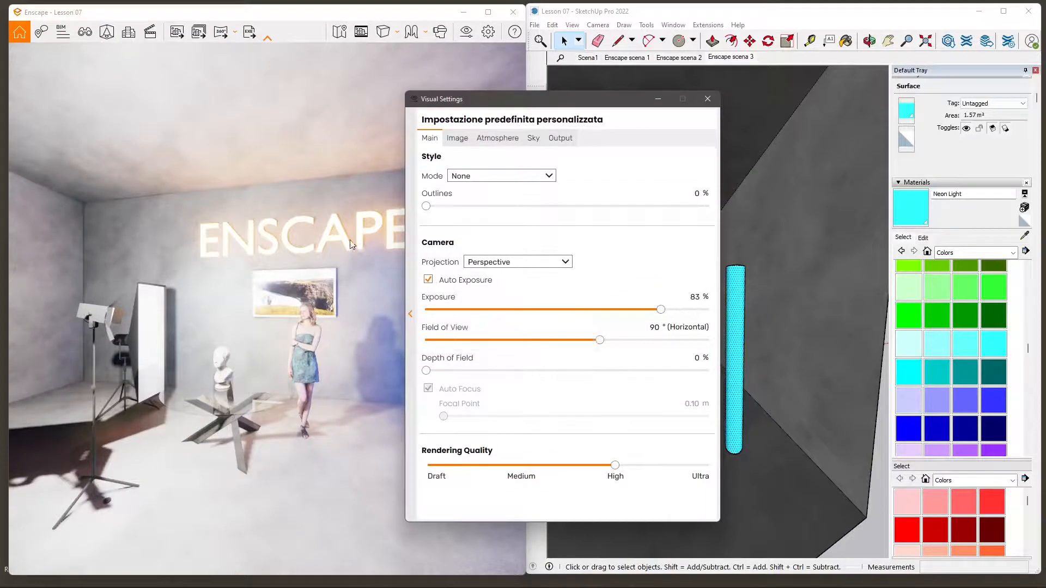
Turn off Auto Exposure, set the camera exposure to 79 %, and close the visual settings
click(429, 280)
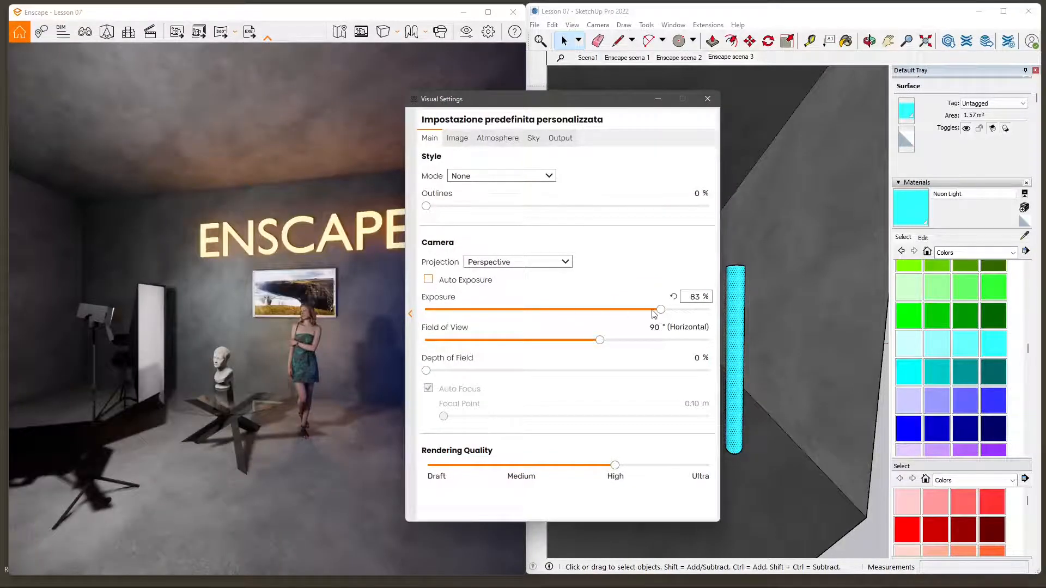
mouse_move(655, 315)
mouse_down()
mouse_move(561, 324)
mouse_move(669, 327)
mouse_move(648, 331)
mouse_up()
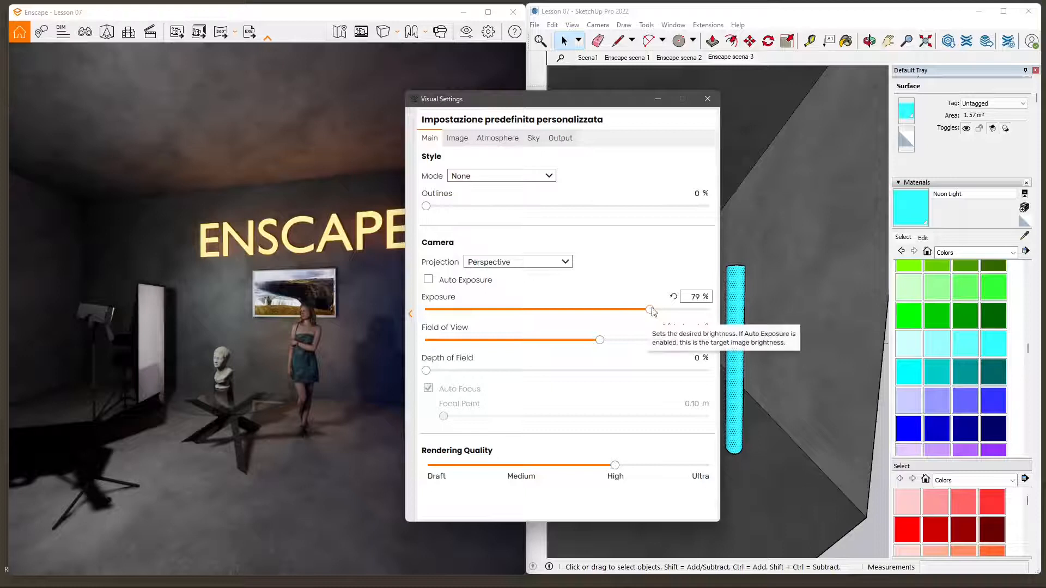
click(709, 100)
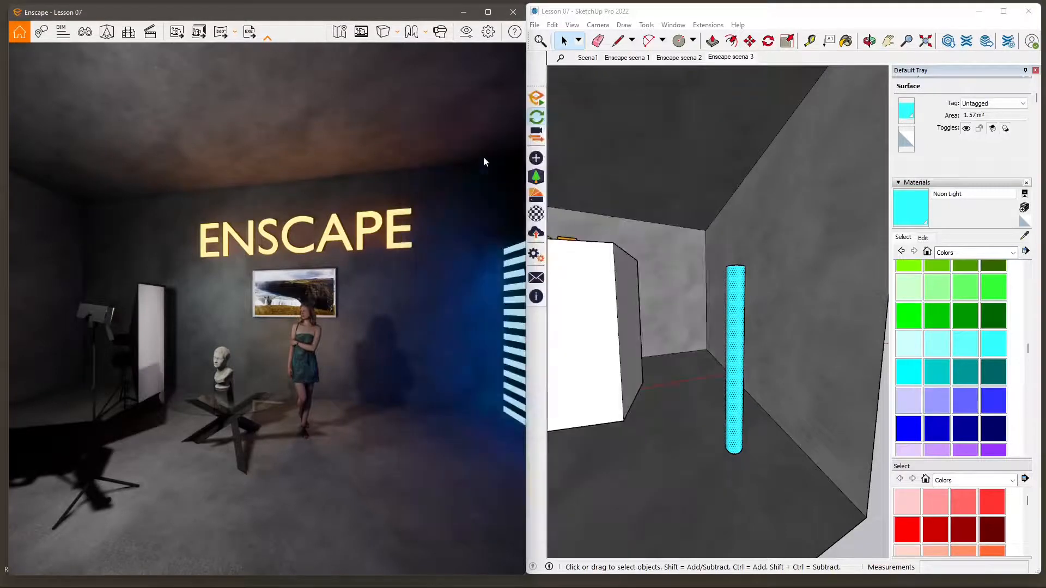
Reopen the visual settings, narrow the camera's field of view to frame the ENSCAPE wall more closely, and close them
click(489, 32)
drag(598, 345, 563, 371)
click(707, 98)
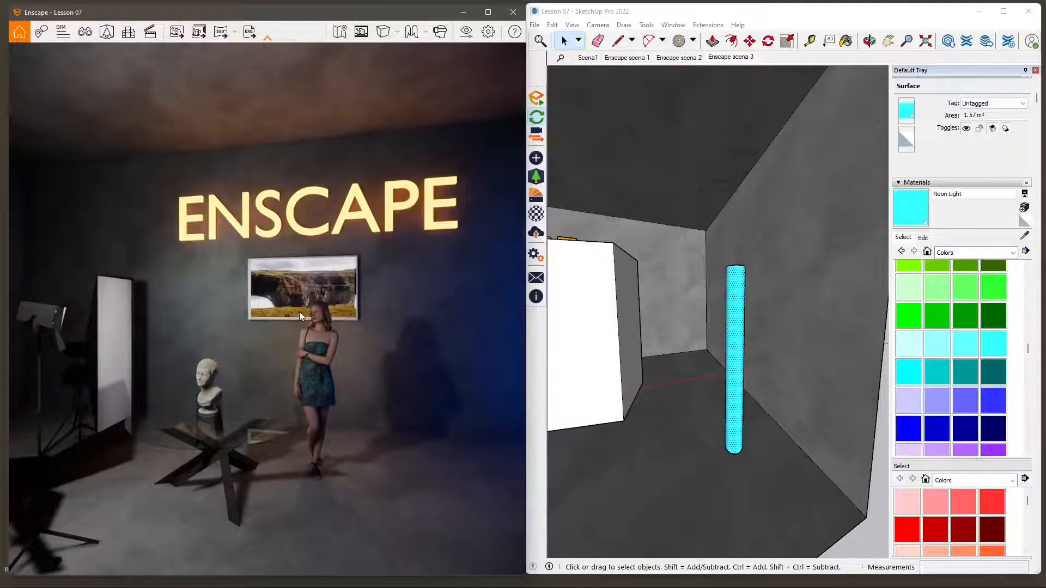
Switch to the web browser and examine the three point light image results for key, fill and back light setups
key(alt+Tab)
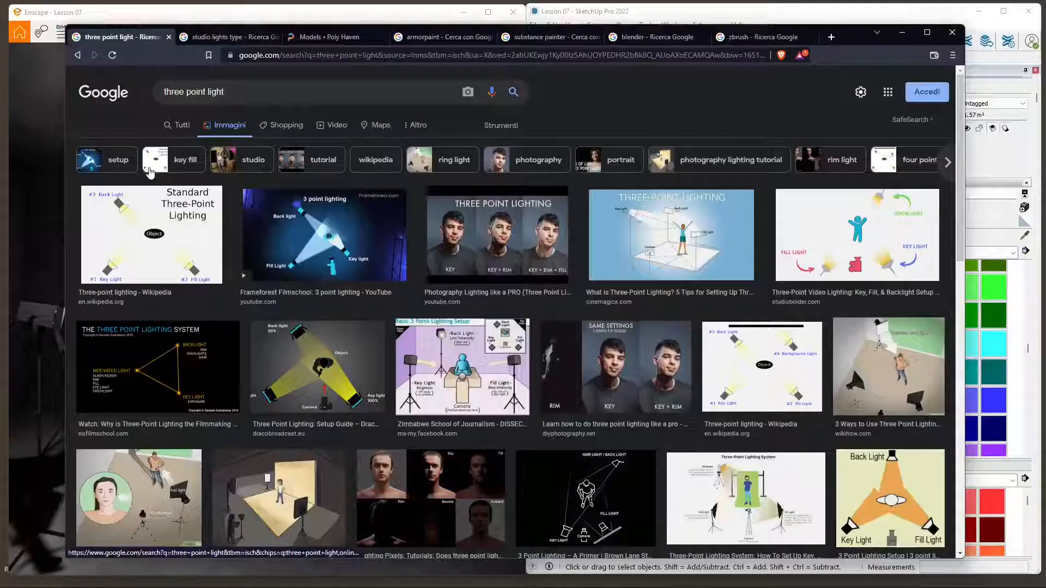
click(191, 93)
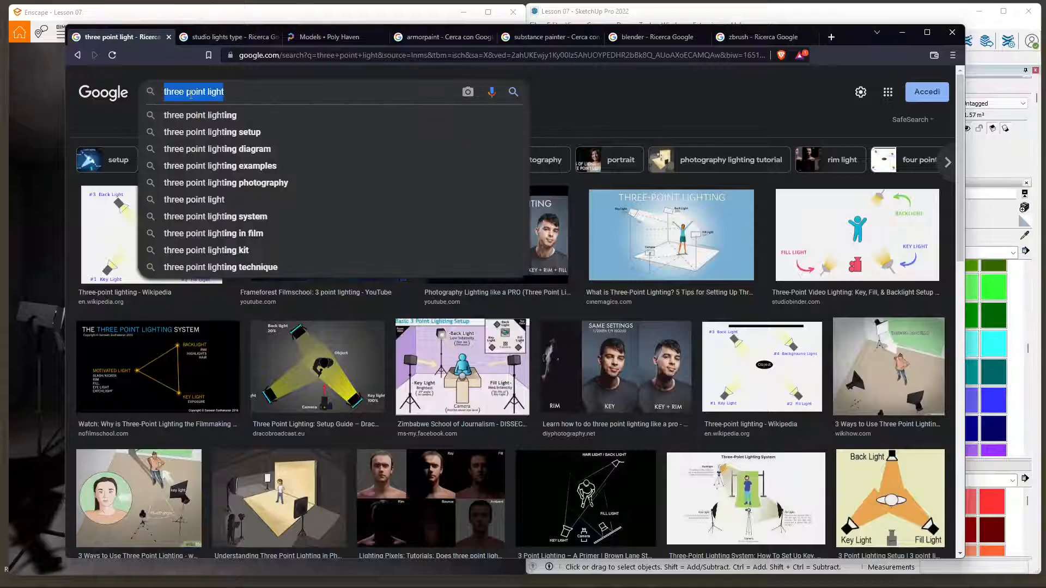
click(598, 107)
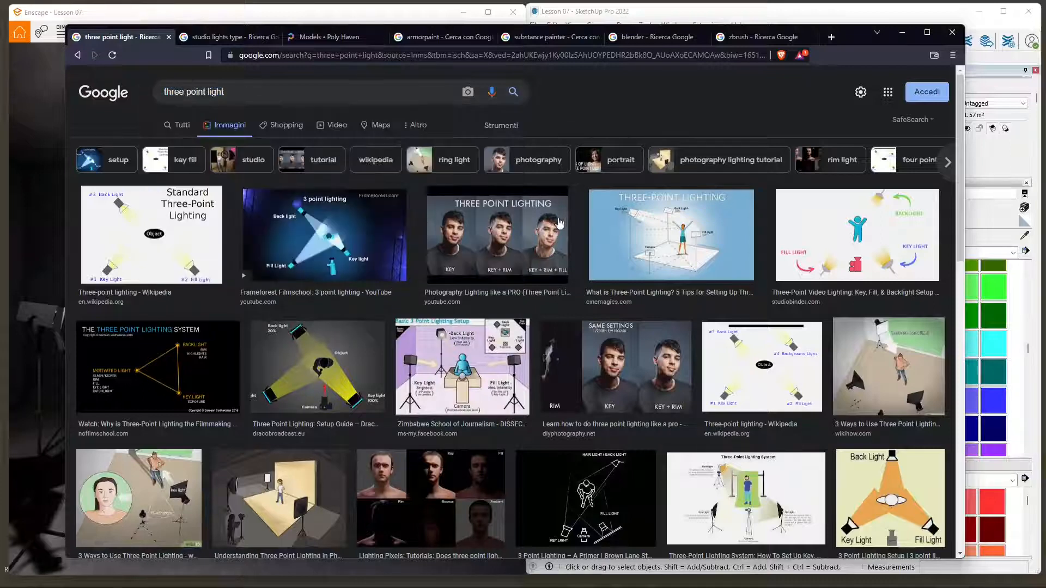
scroll(298, 348, down, 2)
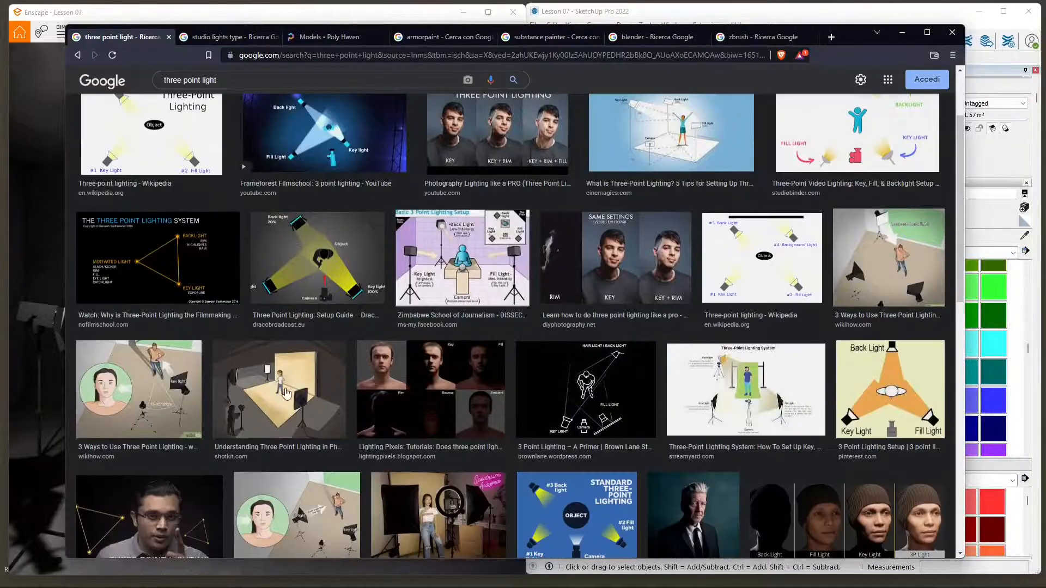
scroll(353, 420, down, 3)
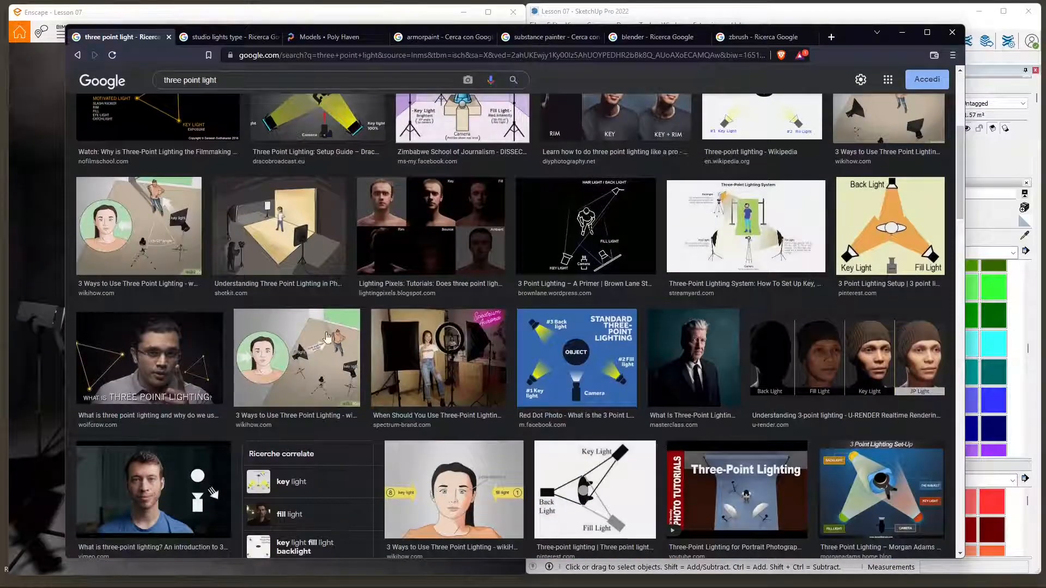
scroll(327, 337, down, 2)
scroll(536, 428, down, 4)
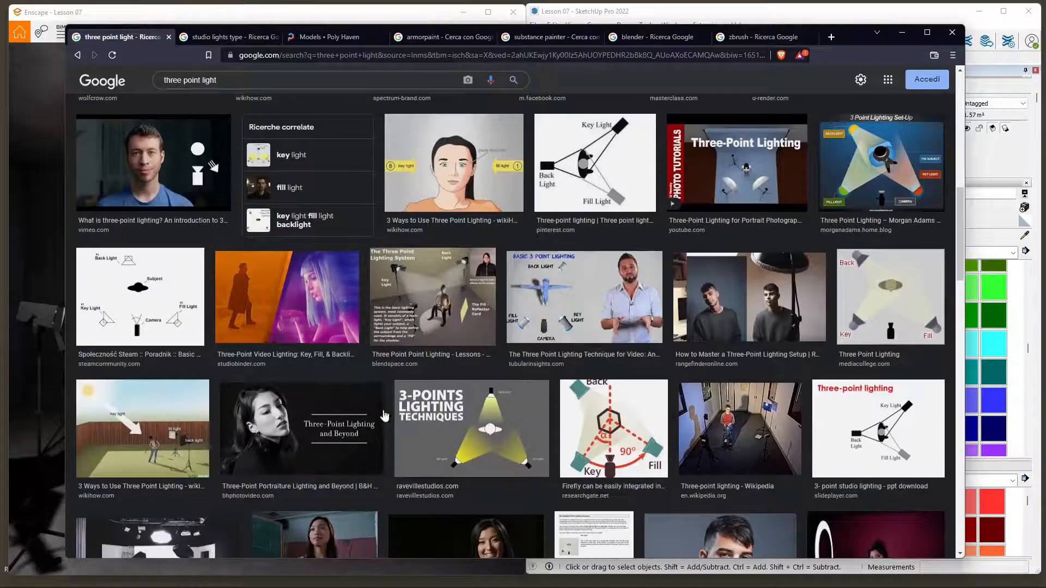
scroll(385, 416, down, 5)
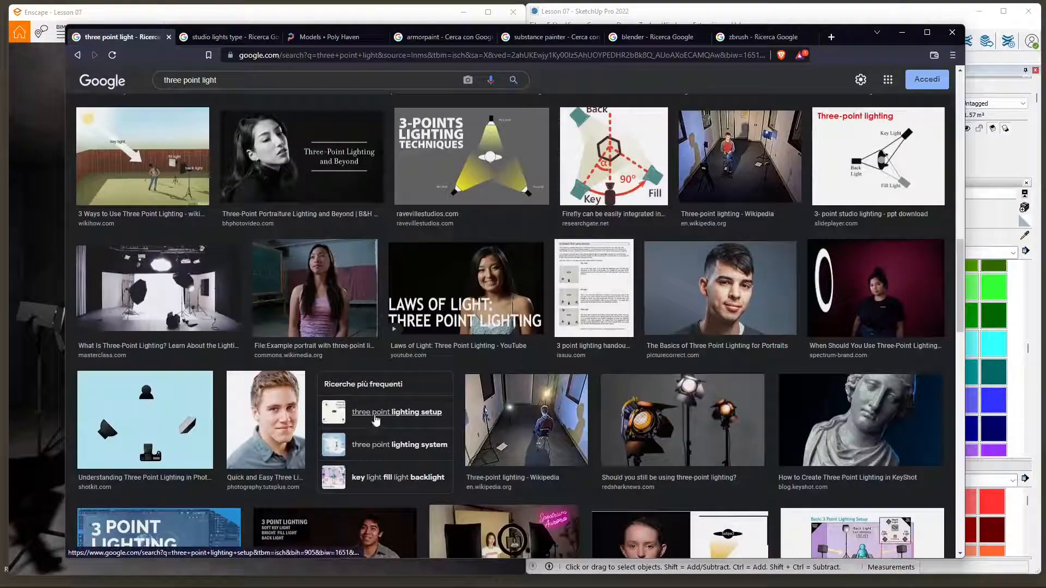
scroll(185, 424, down, 3)
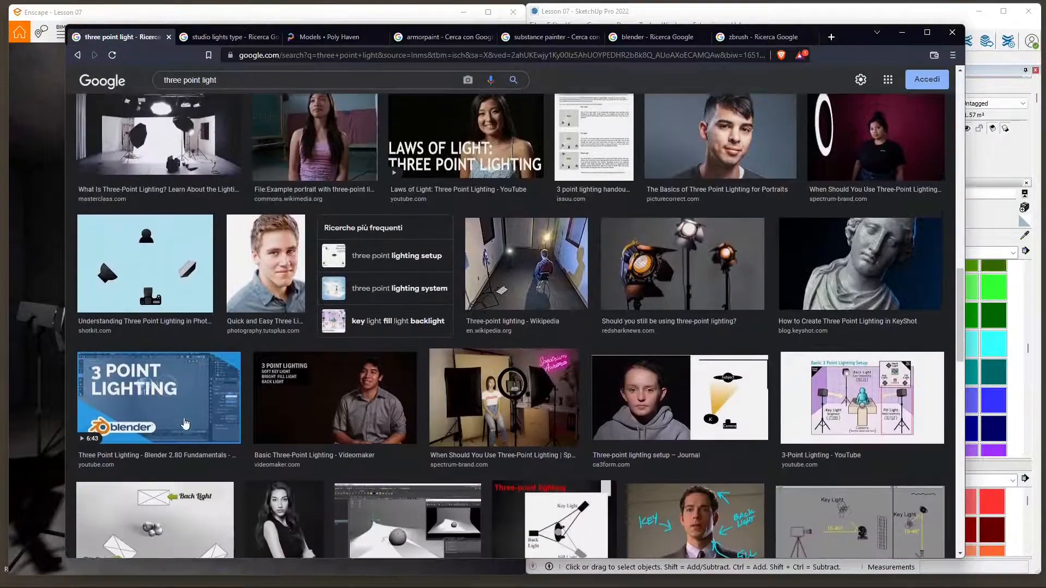
scroll(185, 424, down, 2)
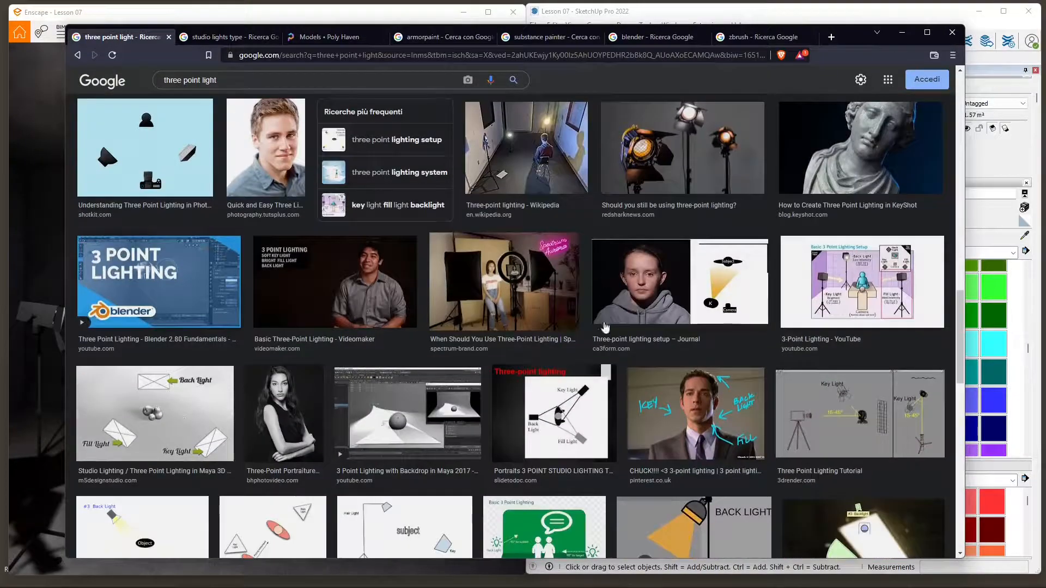
scroll(403, 393, down, 8)
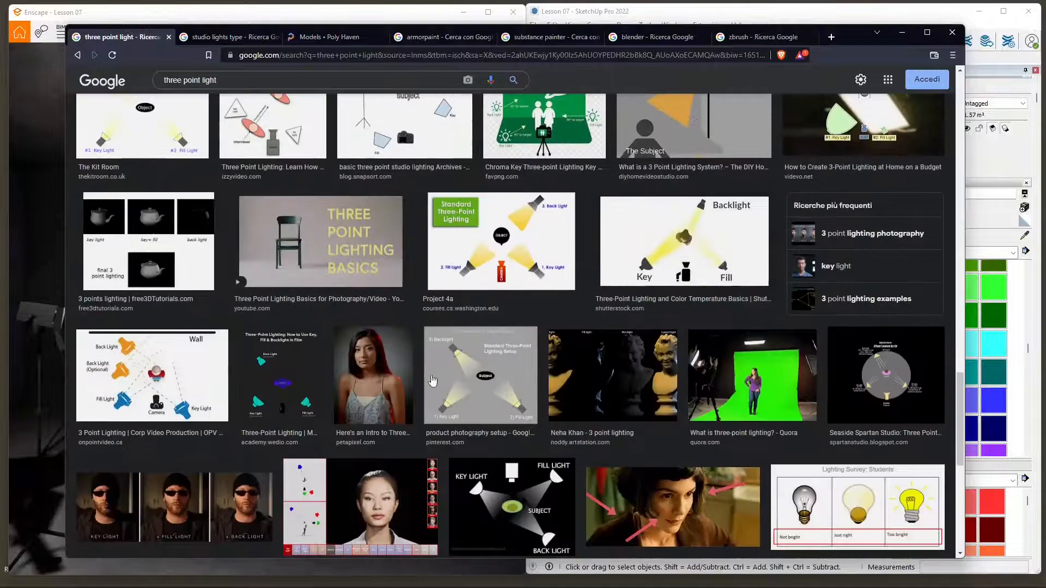
scroll(433, 380, down, 3)
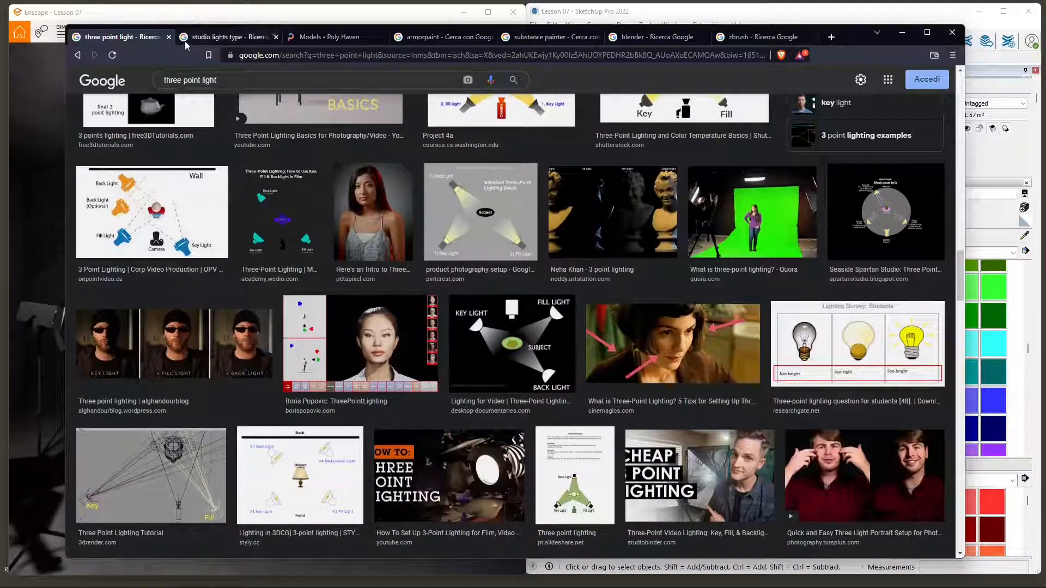
Examine the studio lights type image results, including the enlarged photo of softboxes on stands
click(224, 37)
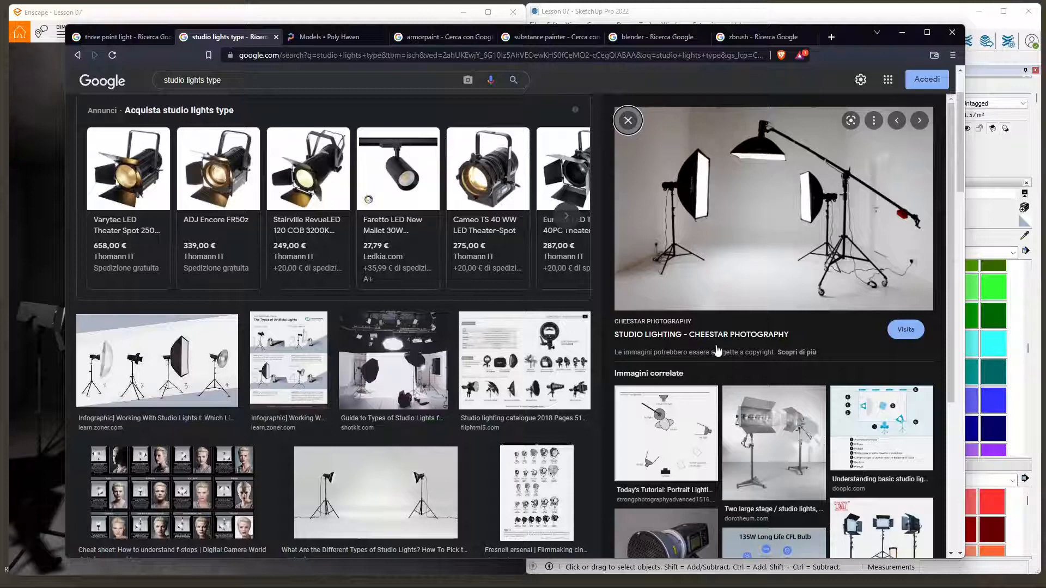
scroll(709, 360, down, 2)
scroll(297, 373, down, 2)
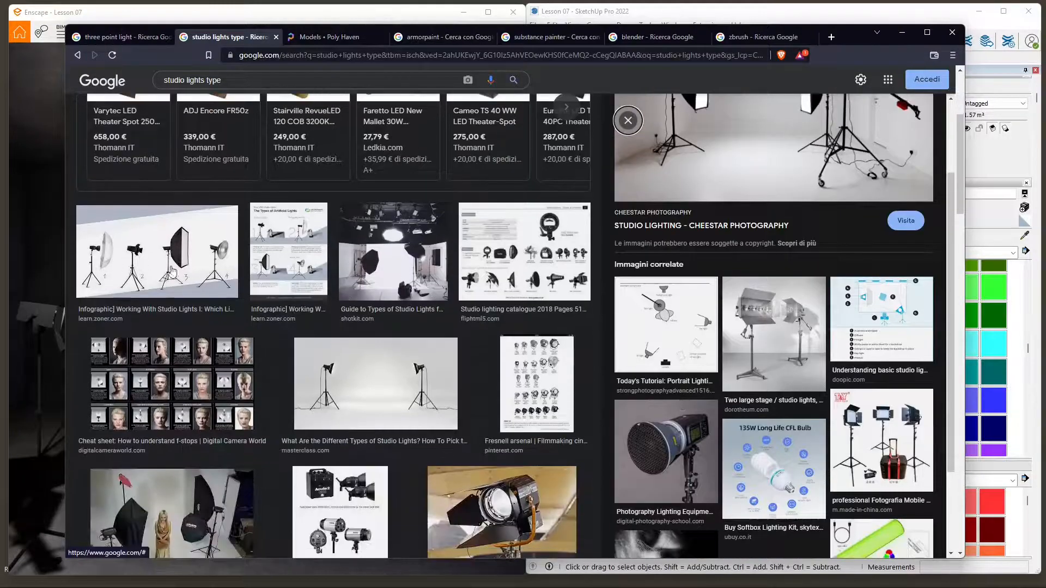
scroll(181, 277, down, 8)
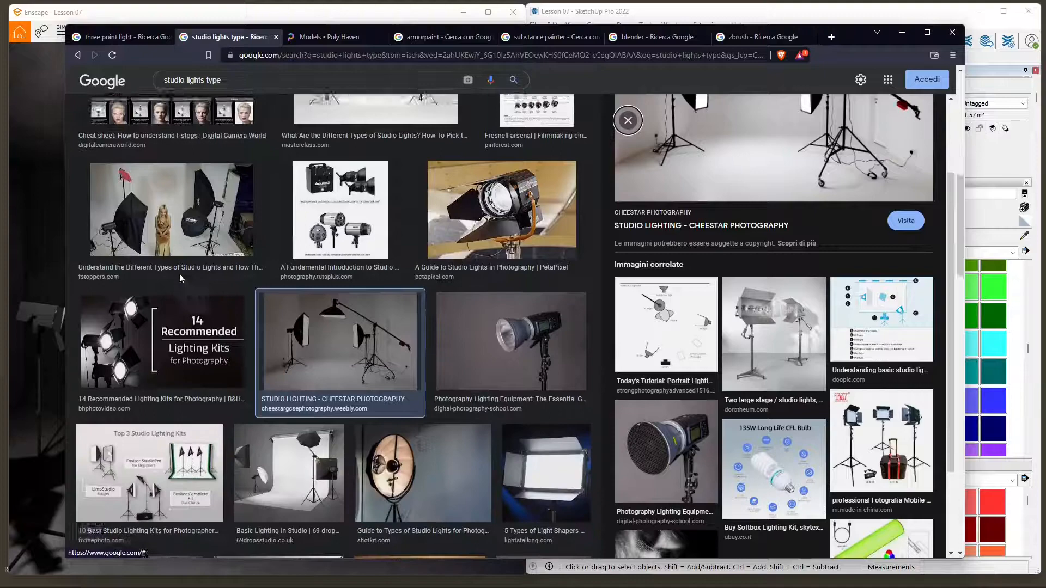
scroll(695, 313, up, 2)
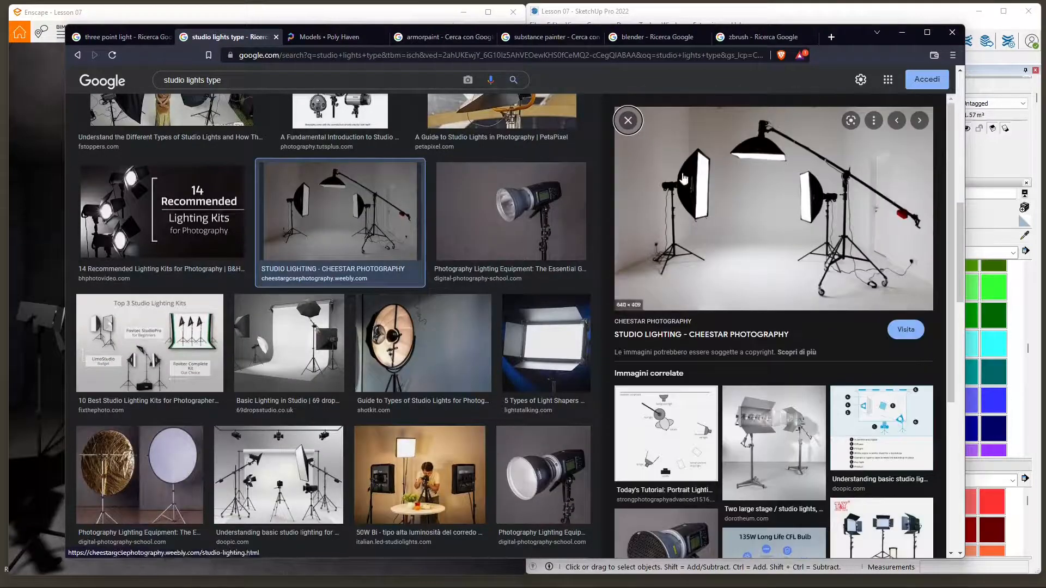
scroll(218, 141, up, 8)
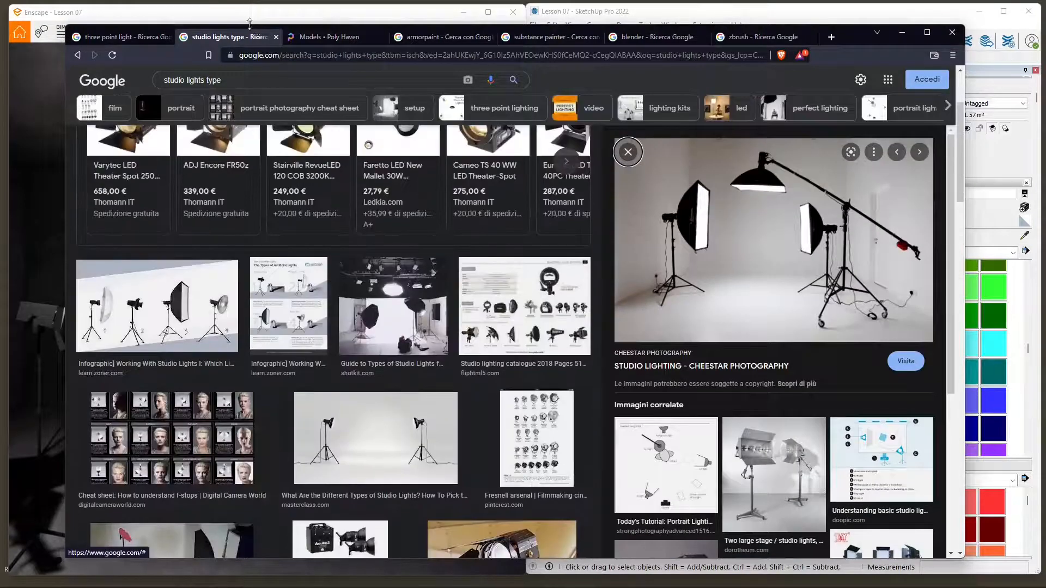
Browse the Poly Haven model library from its home page and open the Marble Bust 01 model
click(311, 38)
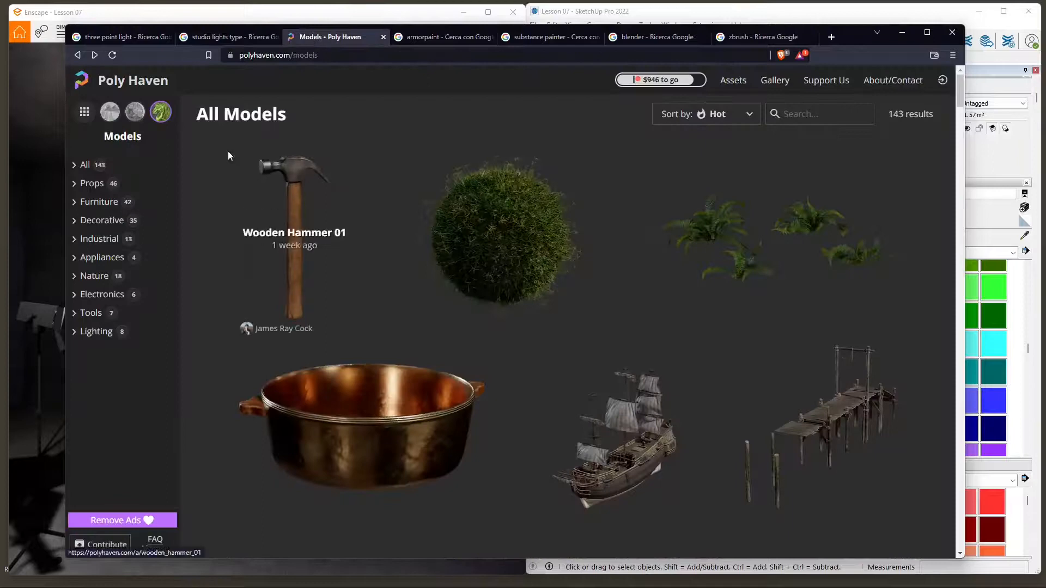
click(122, 85)
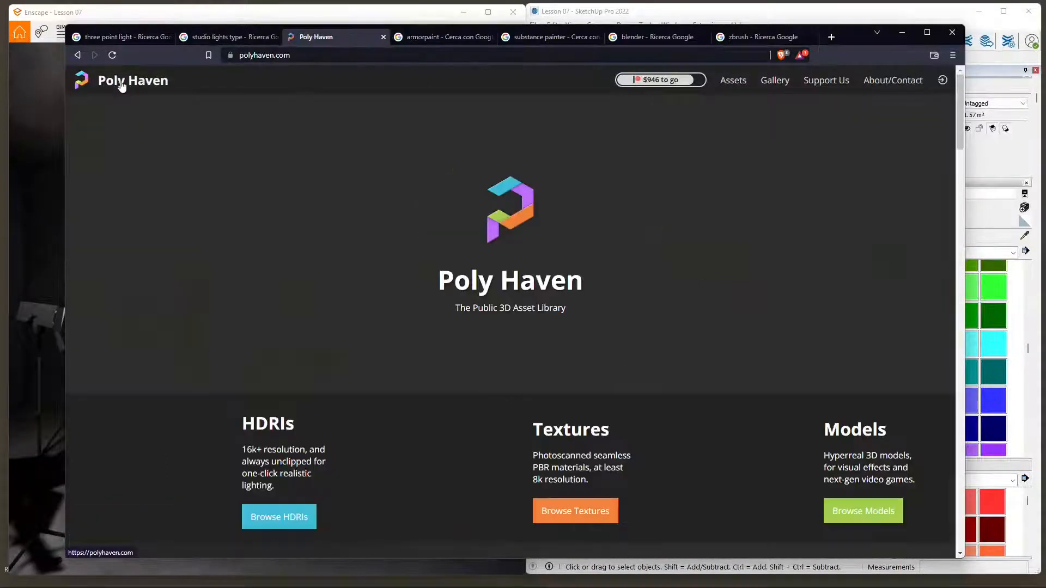
click(862, 531)
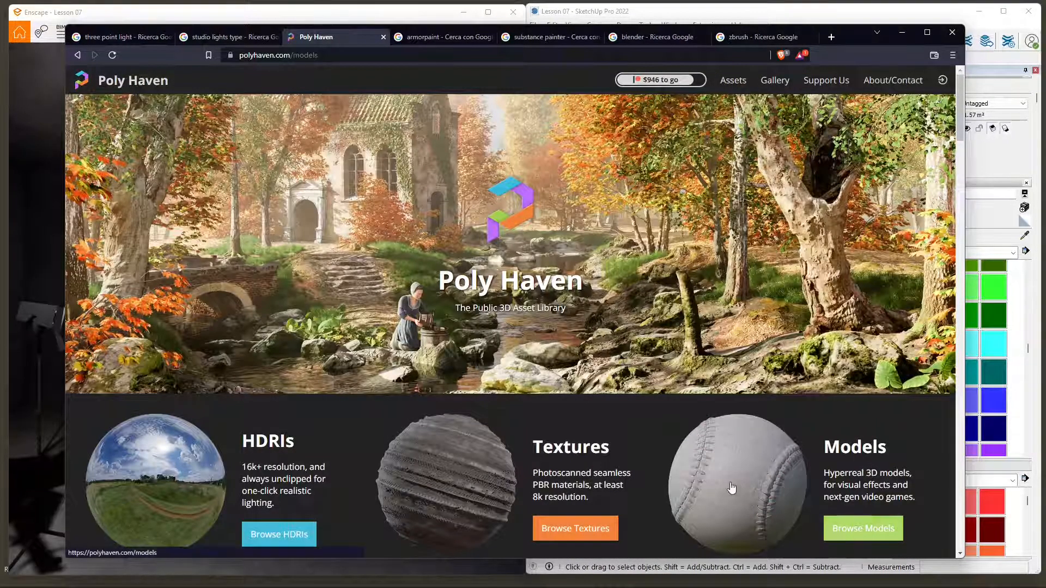
scroll(560, 380, down, 5)
scroll(559, 380, down, 15)
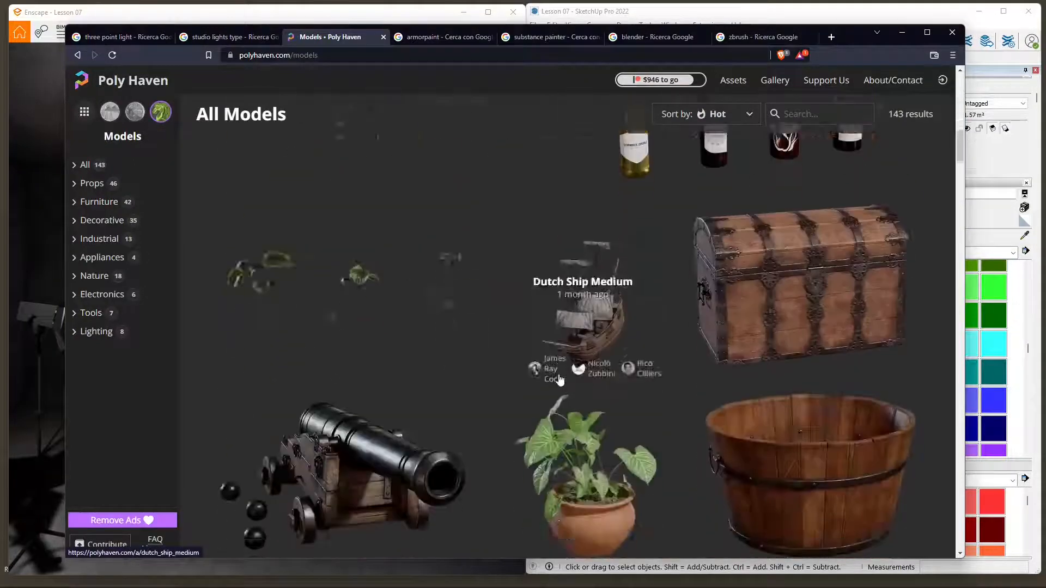
click(644, 284)
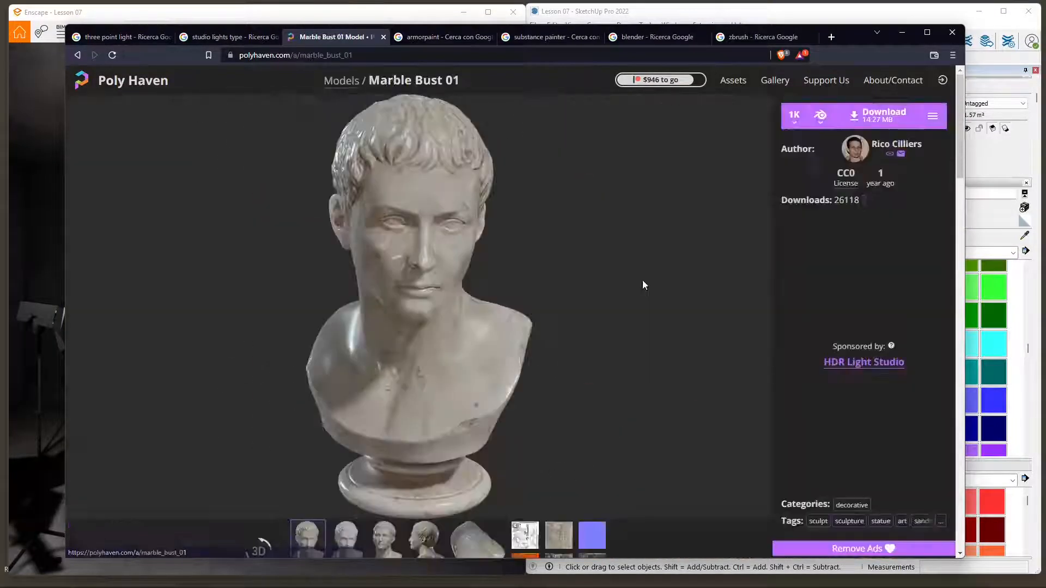
Preview the three texture maps supplied with the marble bust, one after another
click(524, 534)
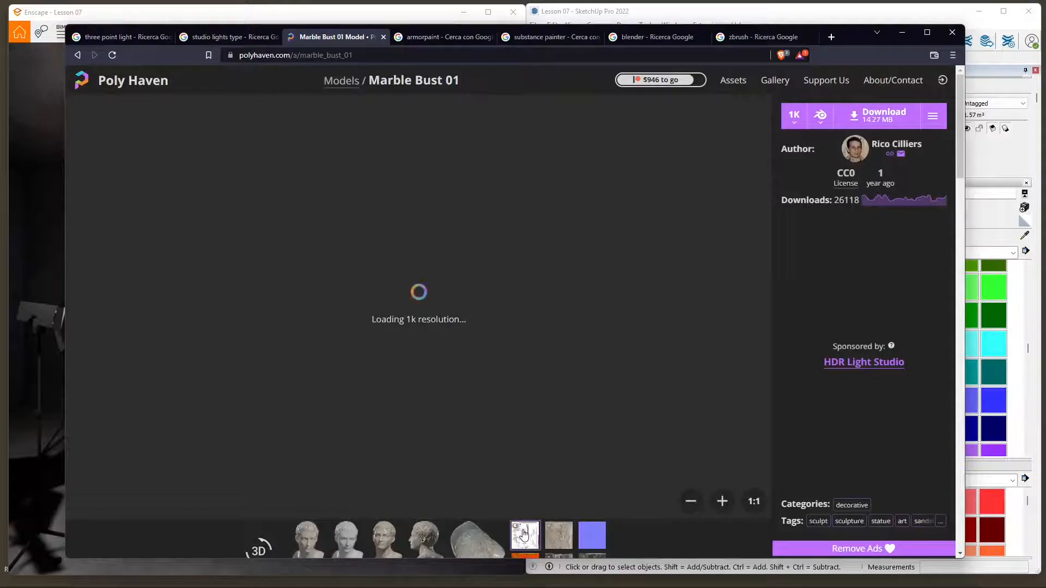
click(559, 537)
click(588, 538)
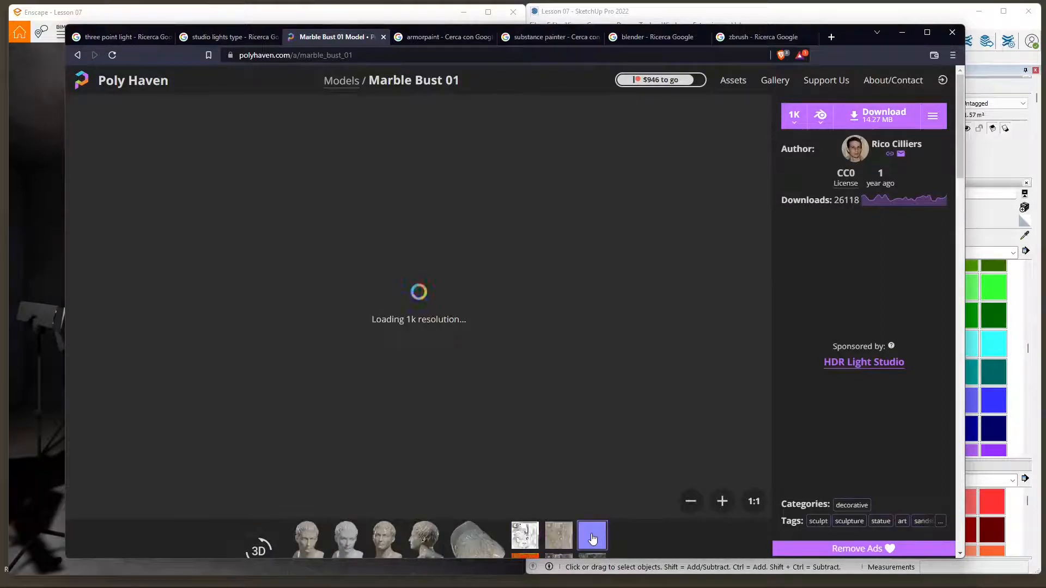
Compare the image search results for the texture painting programs ArmorPaint and Substance Painter
click(438, 39)
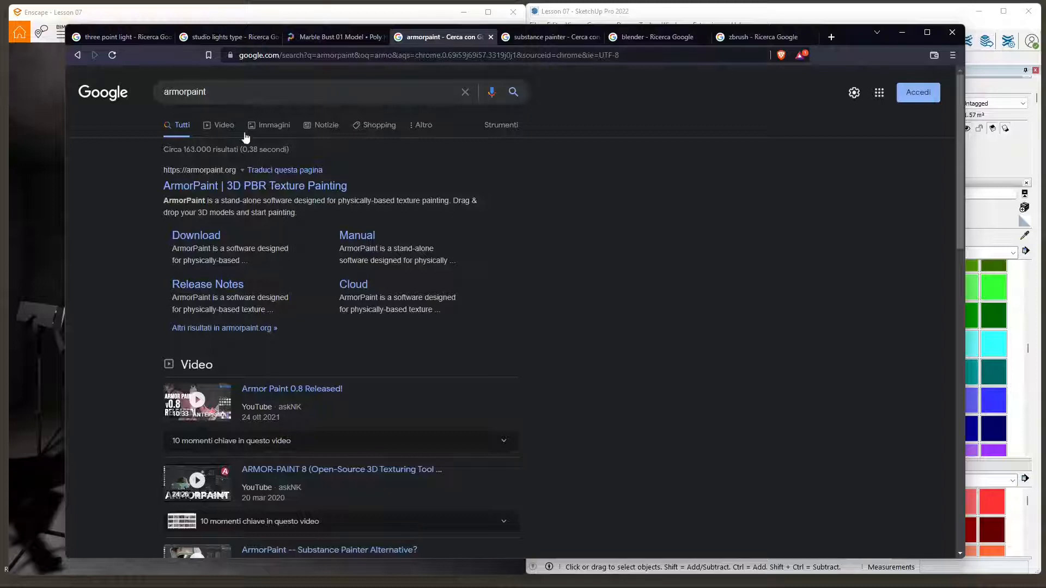
click(282, 132)
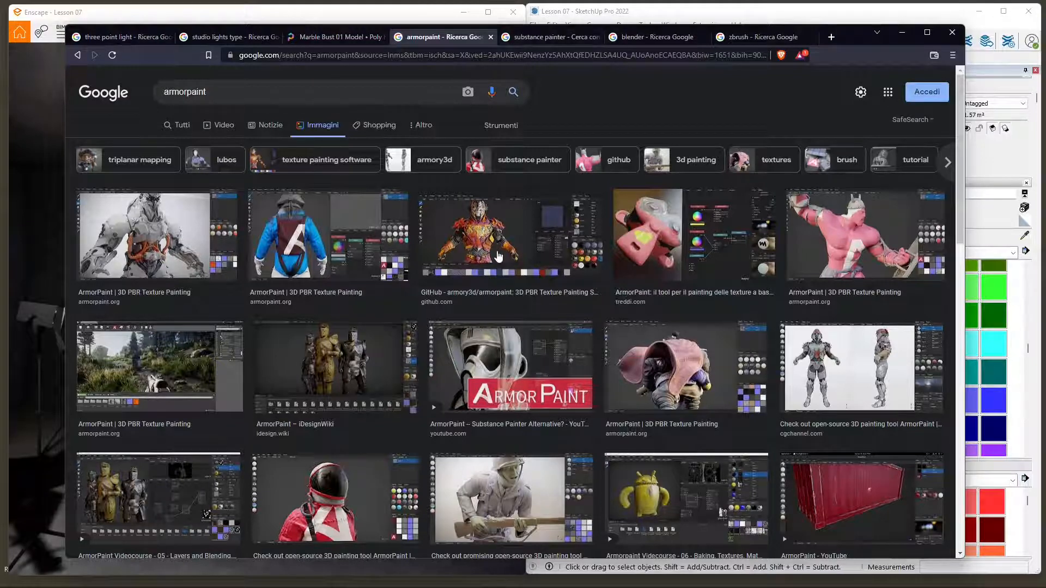
click(536, 37)
click(228, 125)
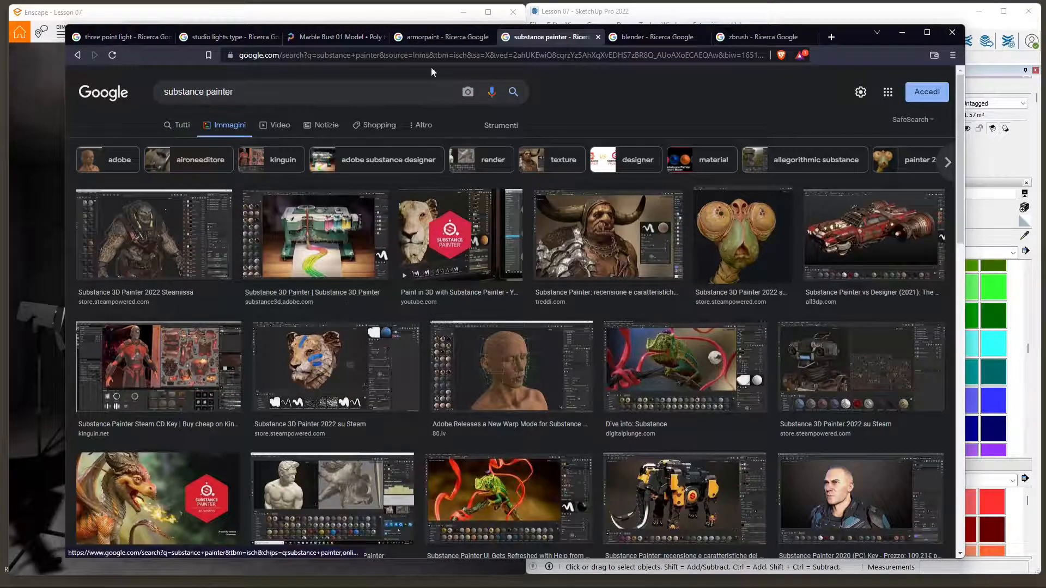
key(ctrl+shift+Tab)
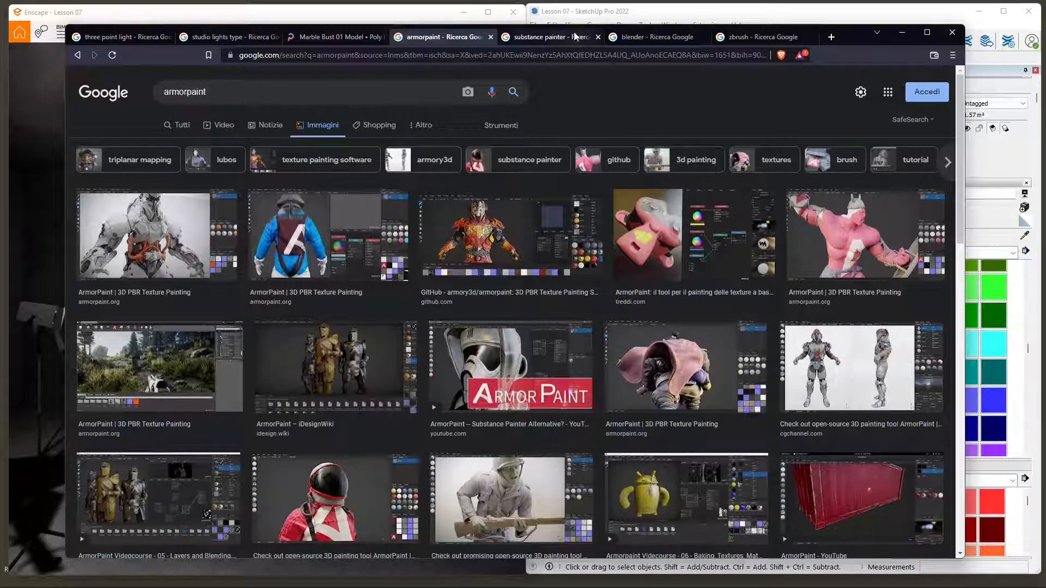